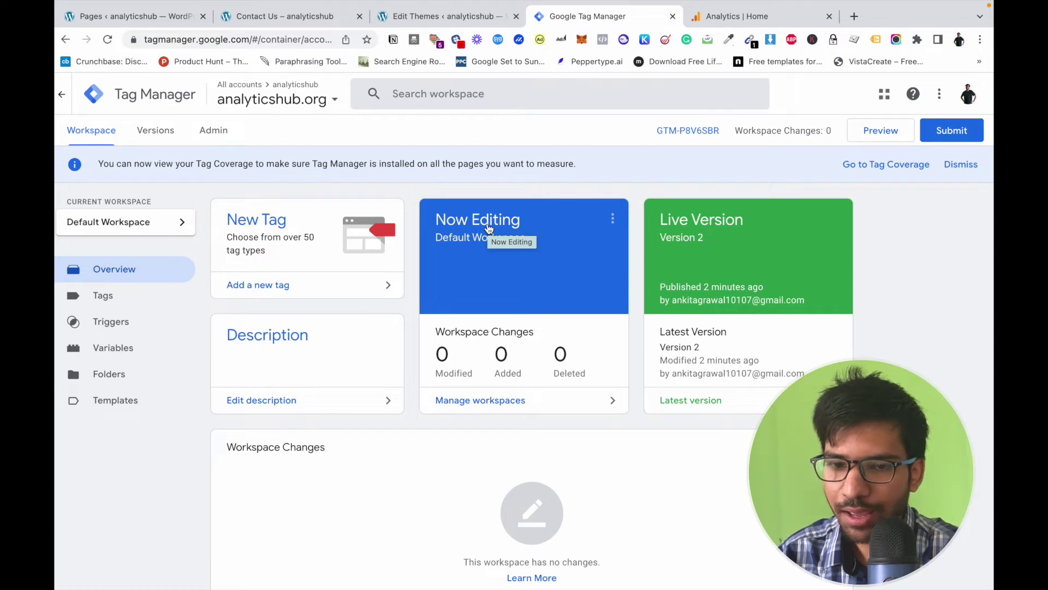
- Show the container's Tags list, holding only the GA4 Configuration tag on All Pages
click(103, 296)
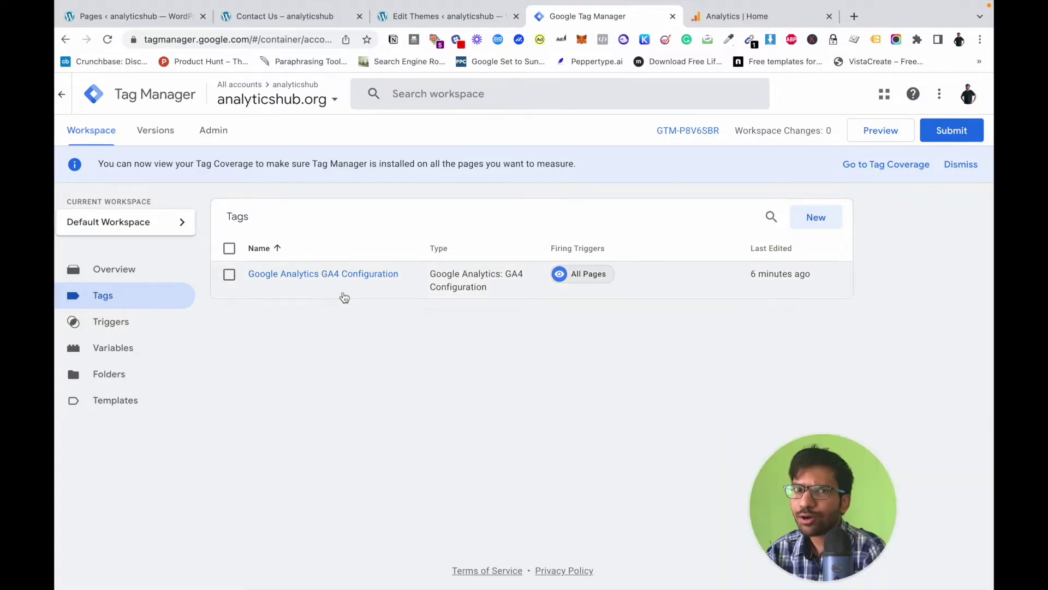
- Enable the built-in Click Element, Click Classes, Click ID, Click Target, Click URL and Click Text variables
click(128, 278)
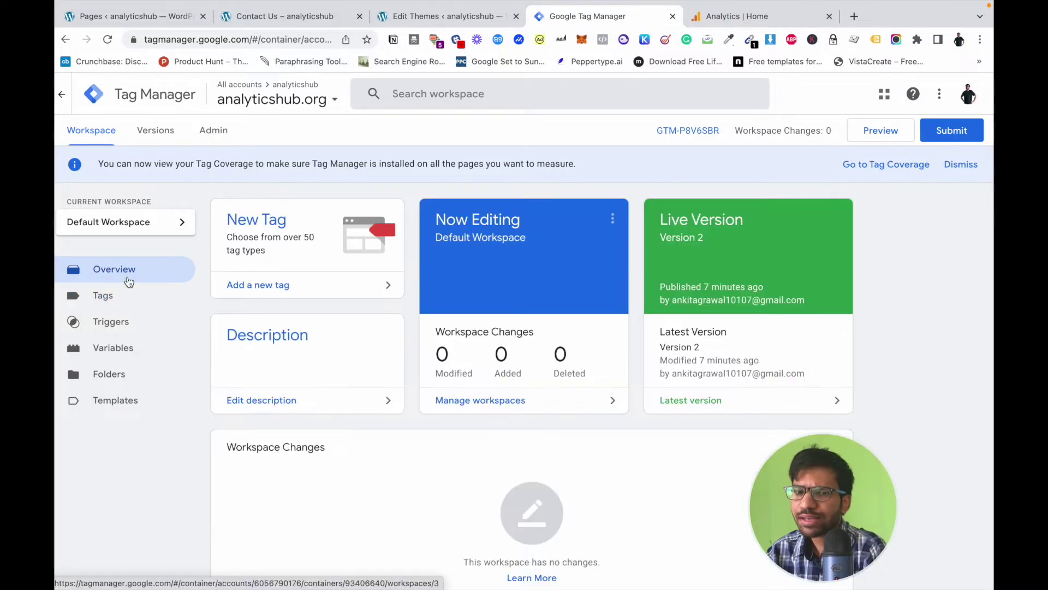
click(121, 346)
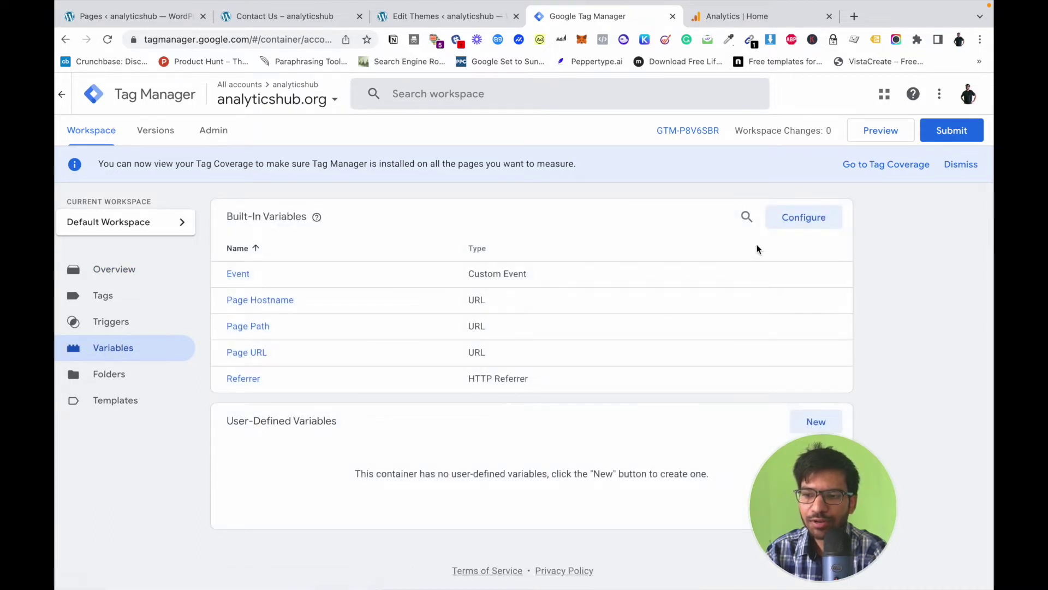
click(801, 226)
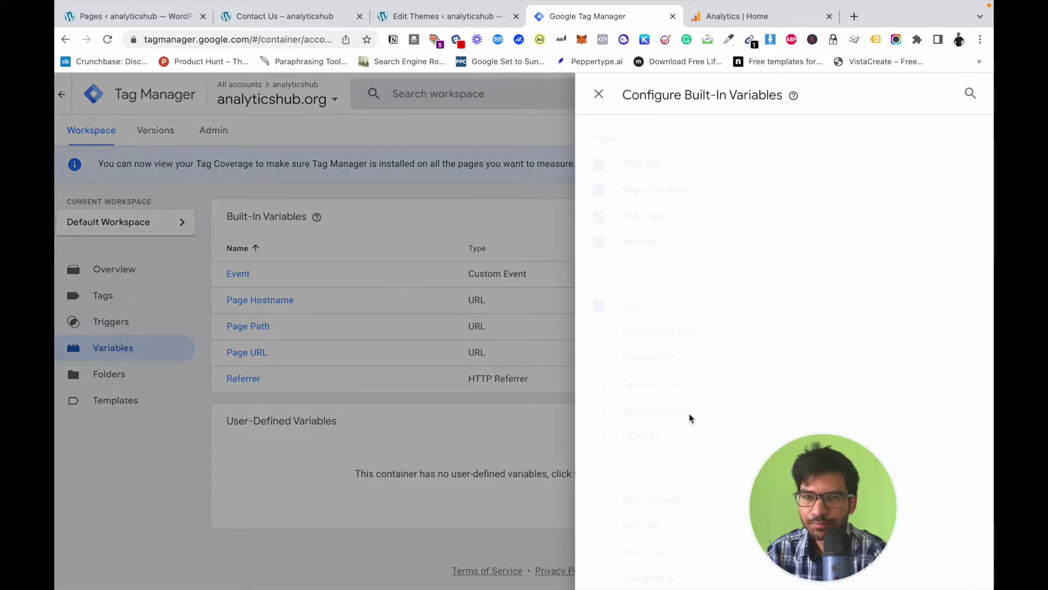
scroll(689, 418, down, 2)
scroll(690, 414, down, 5)
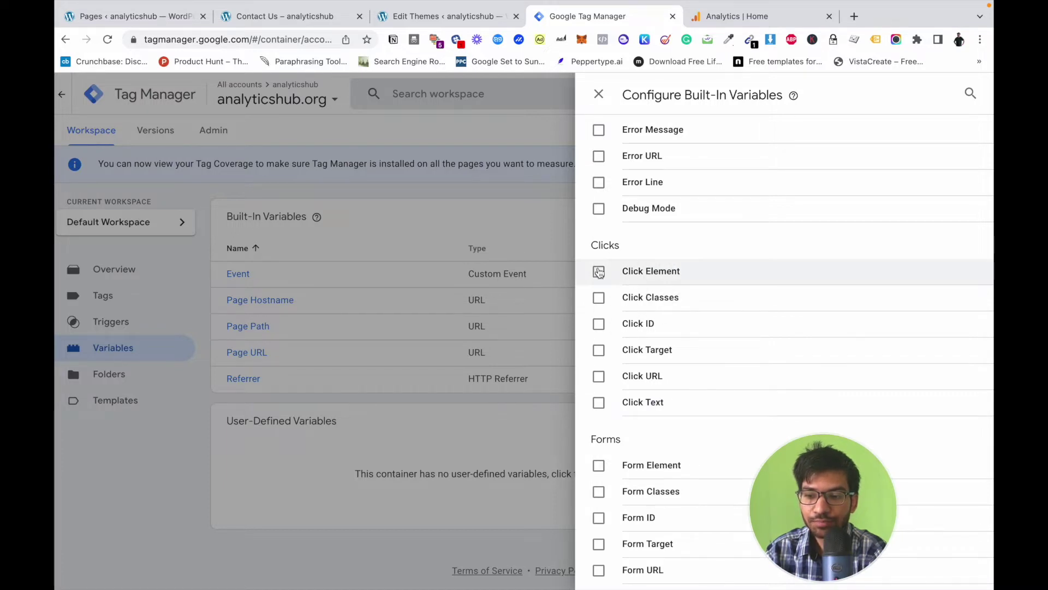
click(602, 272)
click(599, 298)
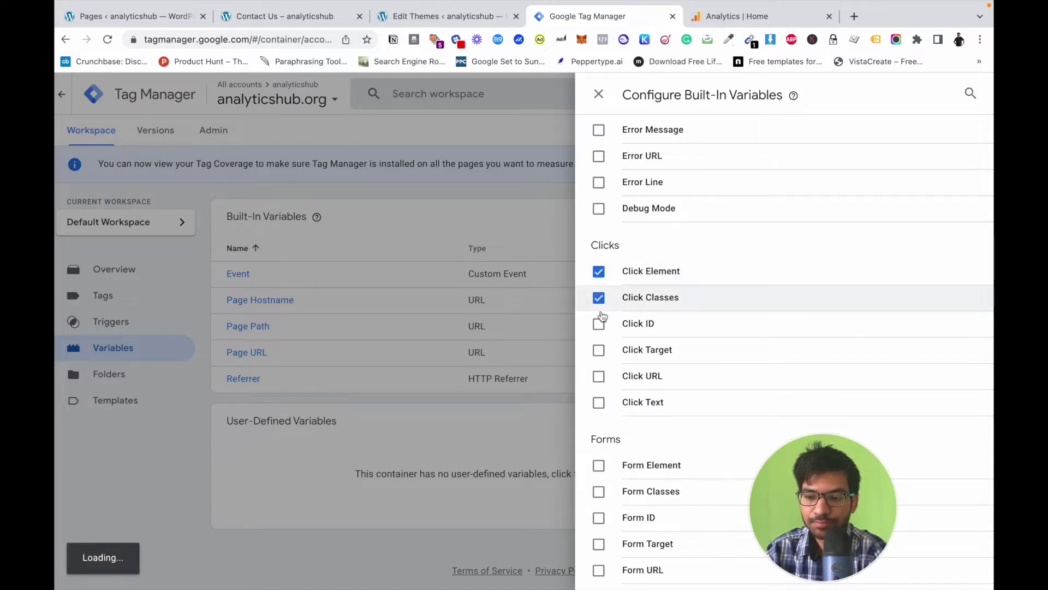
click(599, 325)
click(600, 351)
click(600, 376)
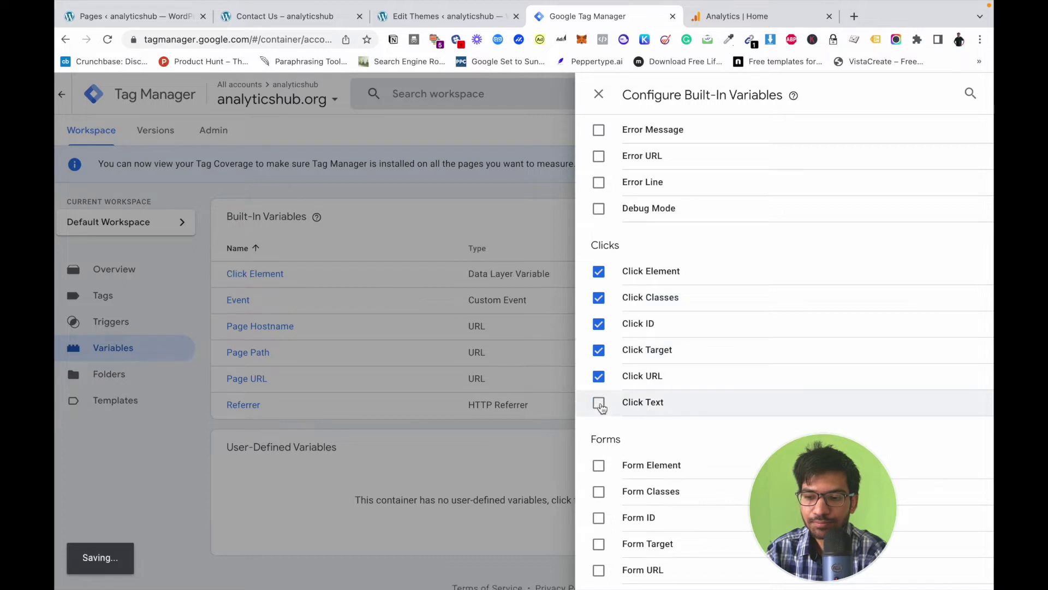
click(599, 403)
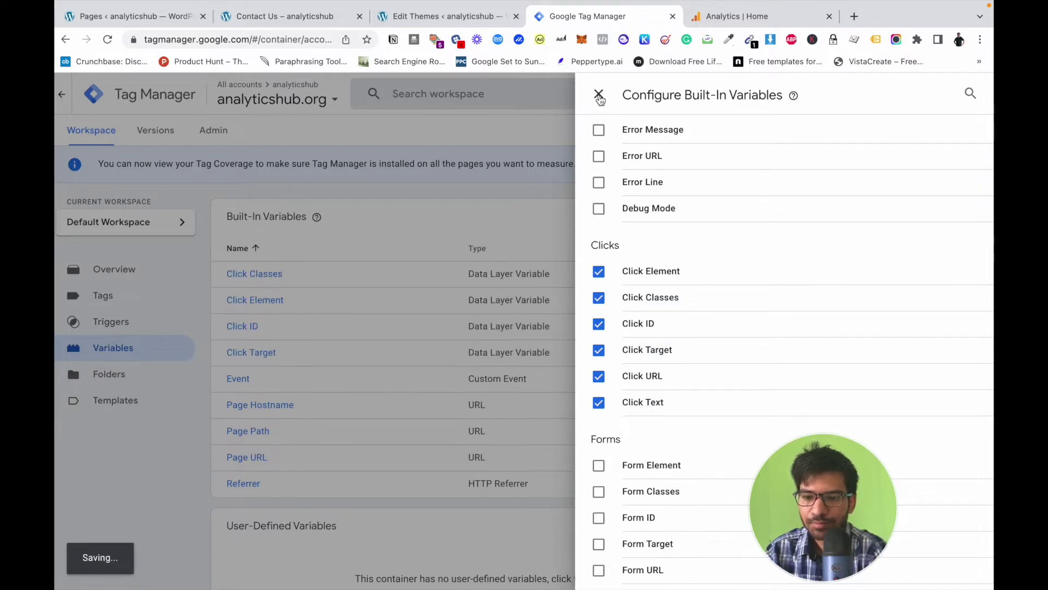
click(599, 95)
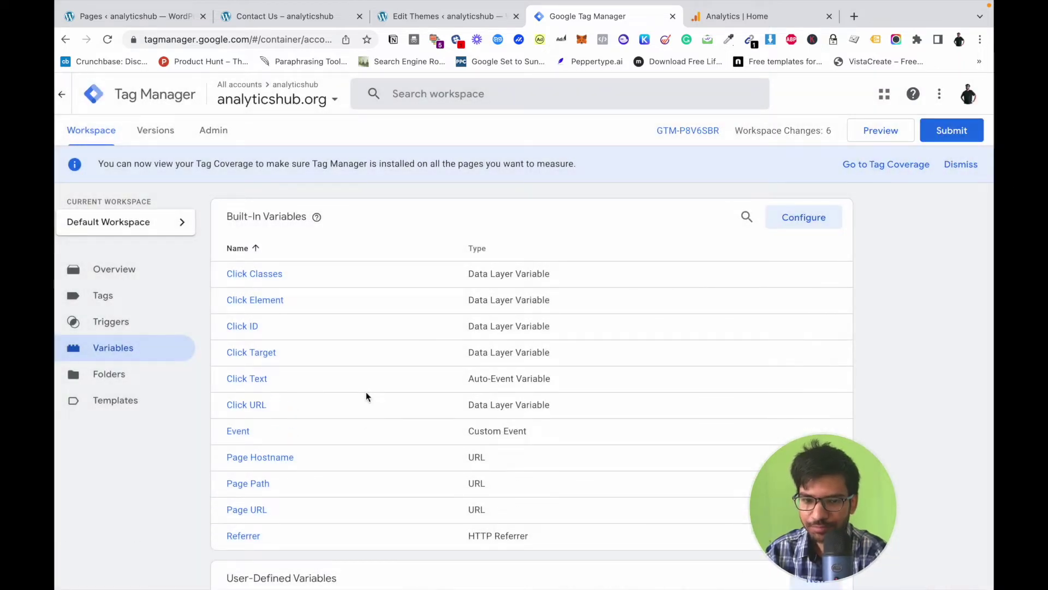
- Create a Click - Just Links trigger named 'All Links Click' and save it
click(146, 322)
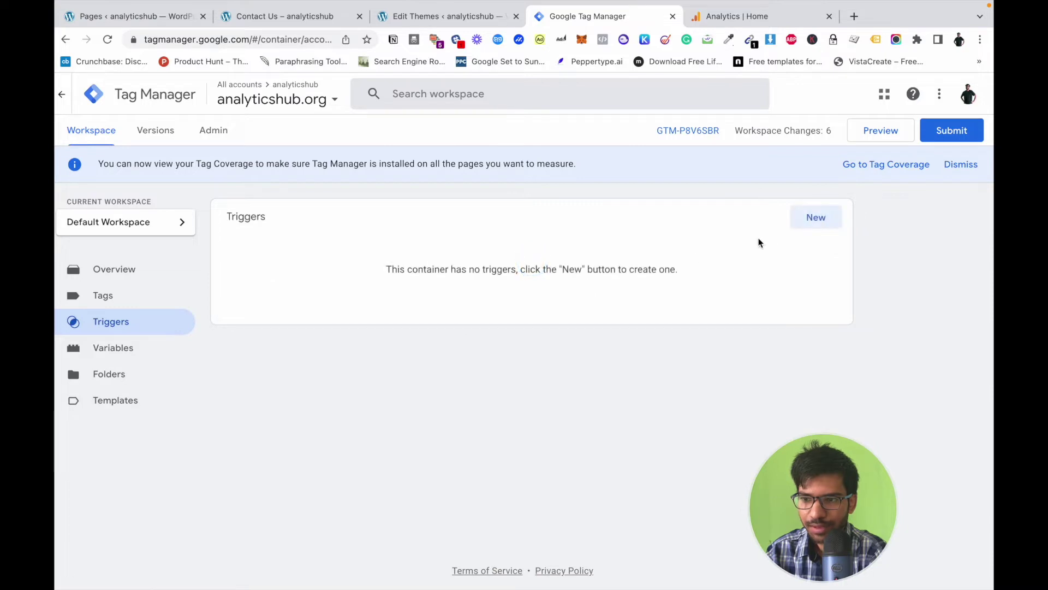
click(816, 225)
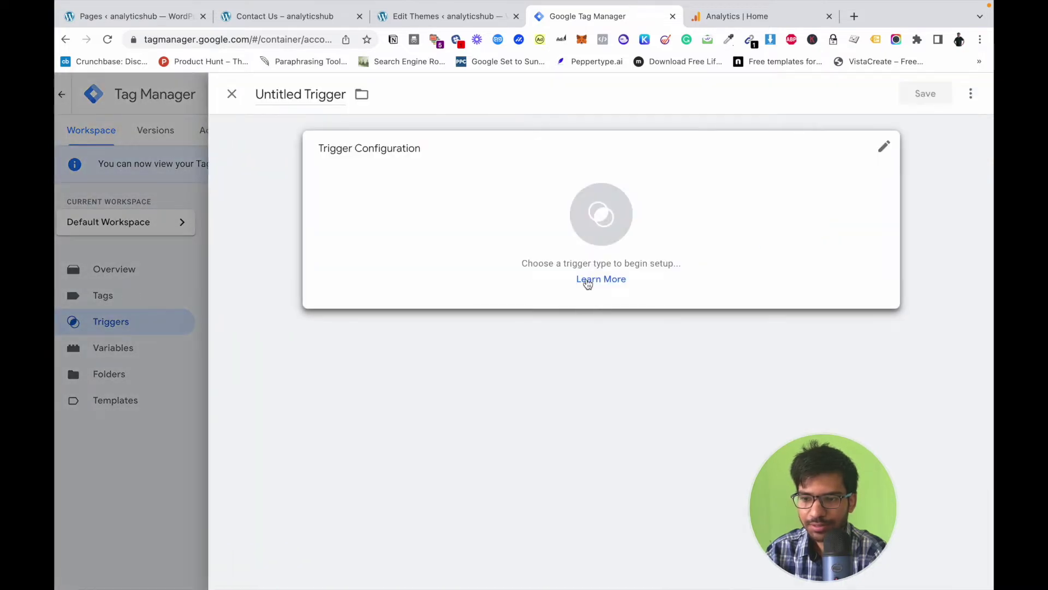
click(597, 238)
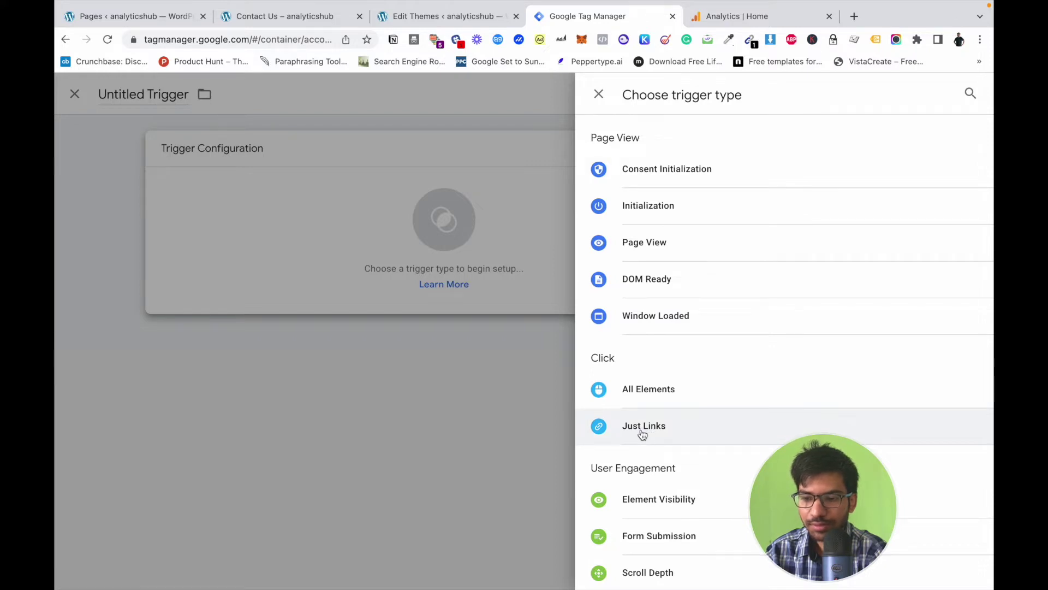
click(642, 434)
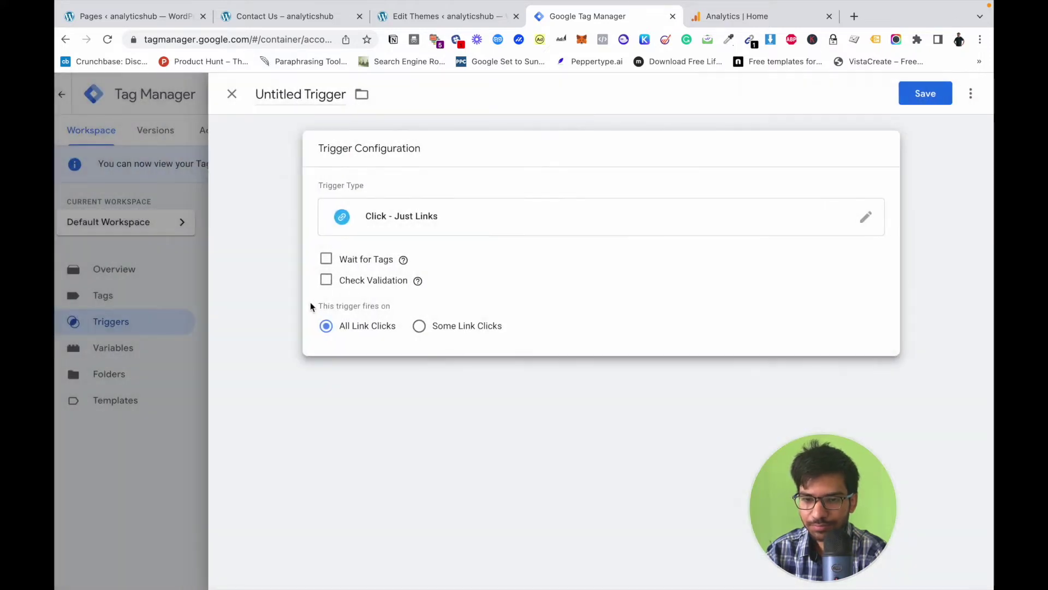
click(319, 104)
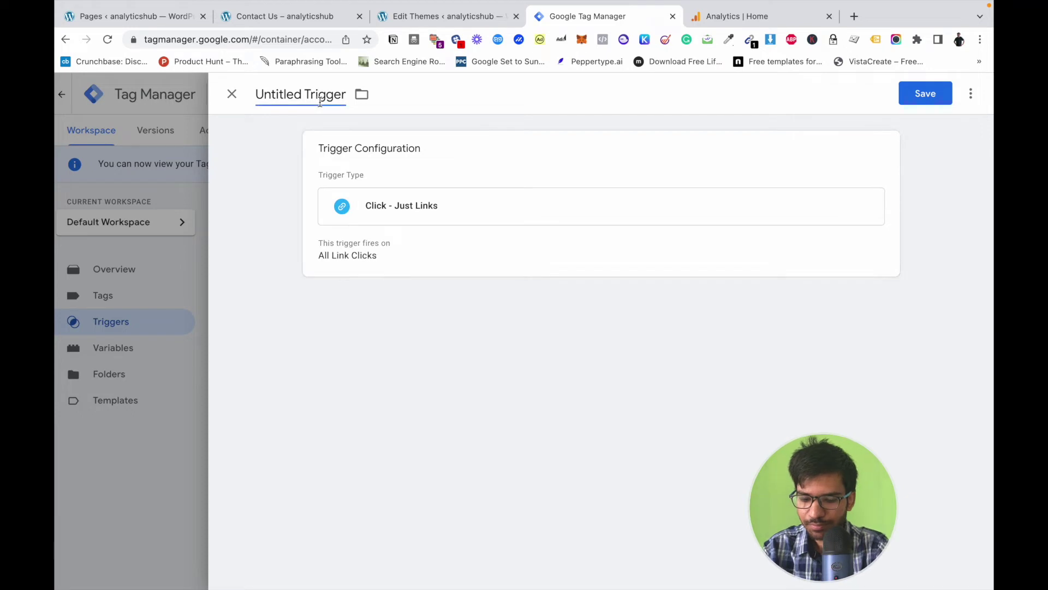
key(ctrl+a)
key(BackSpace)
text(A)
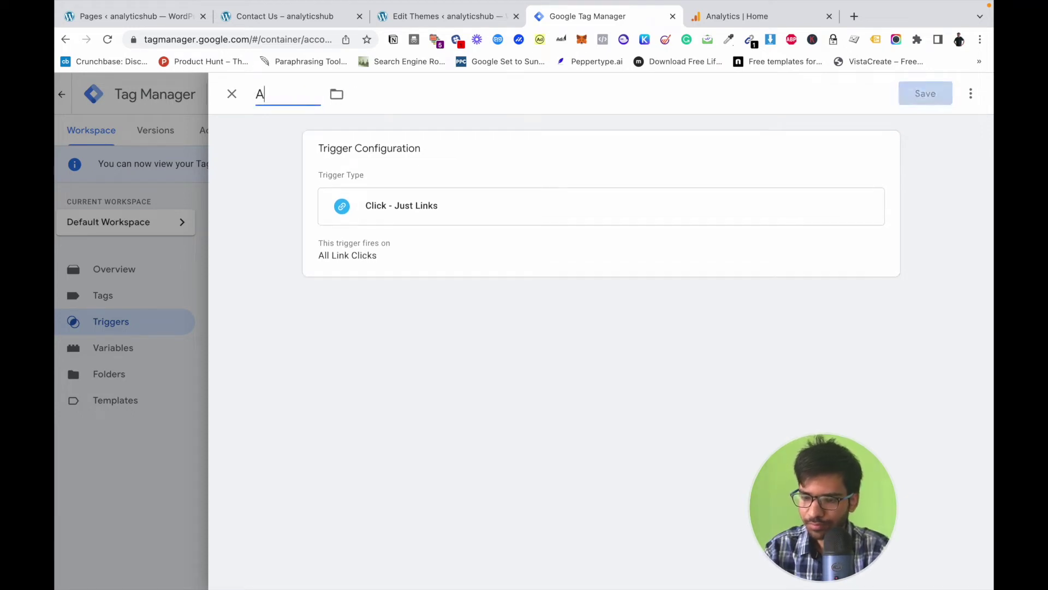
text(ll Lin)
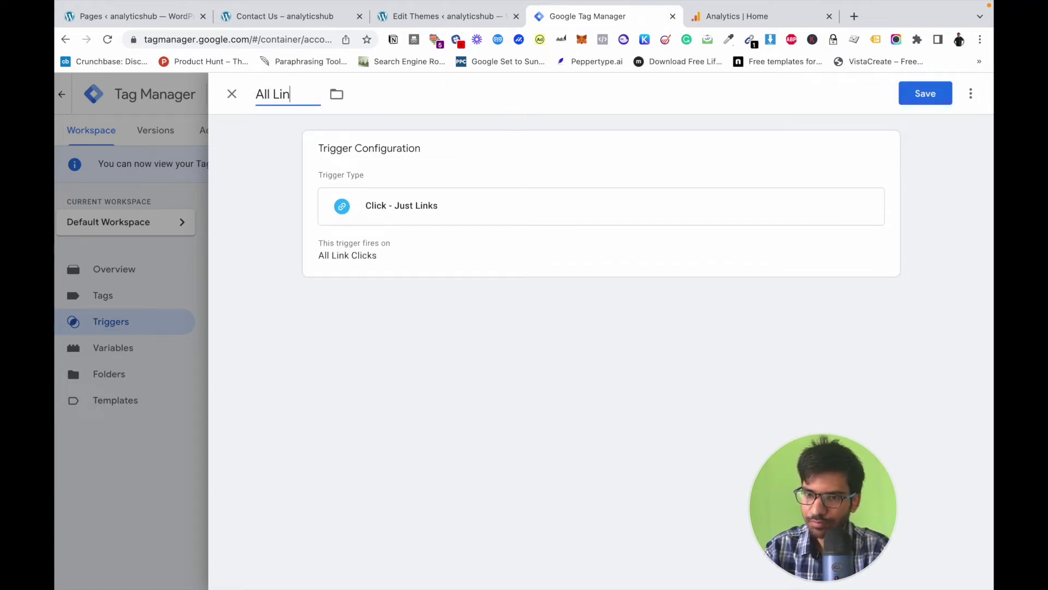
text(ks Click)
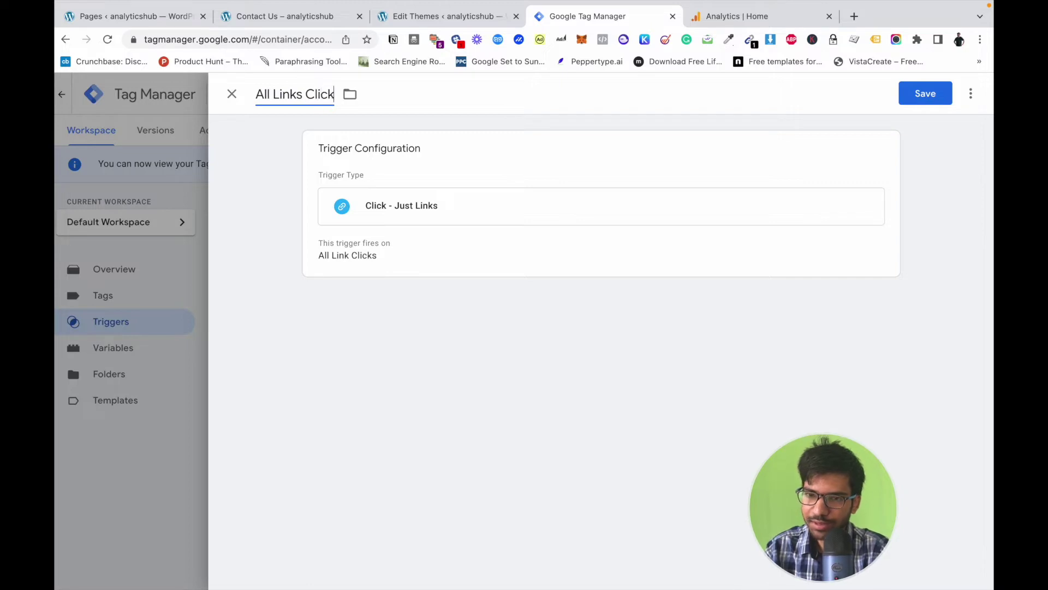
click(924, 102)
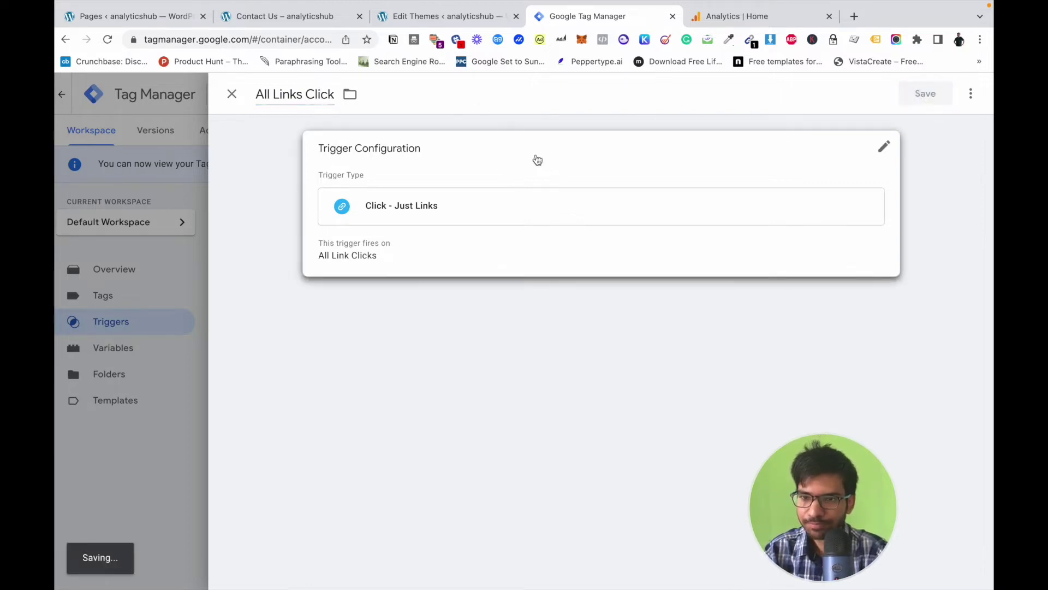
- Test the Call Us Now phone link on the Contact Us page twice, then return to Tag Manager
click(323, 18)
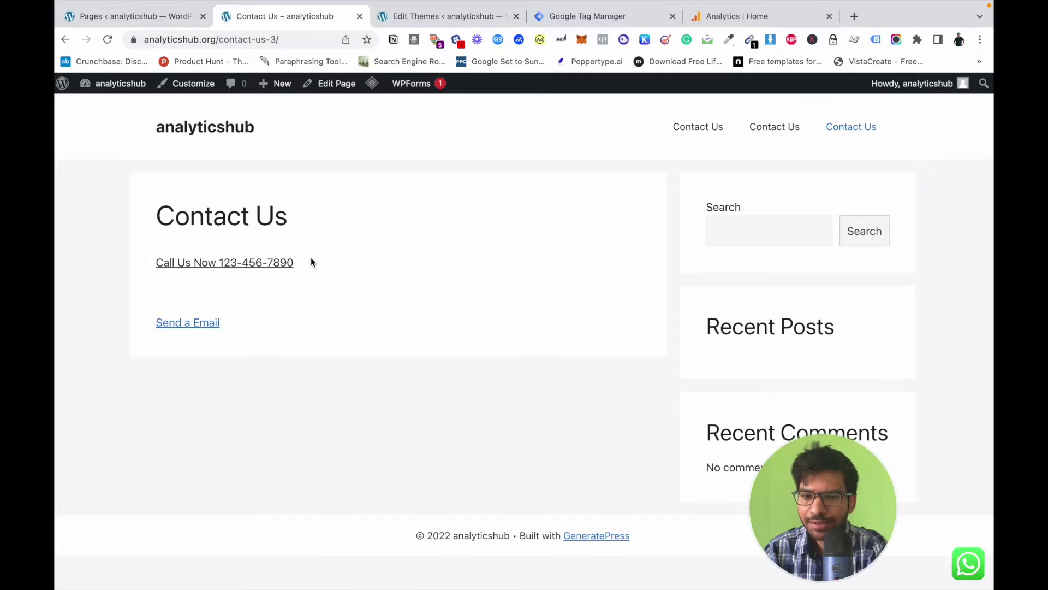
click(255, 265)
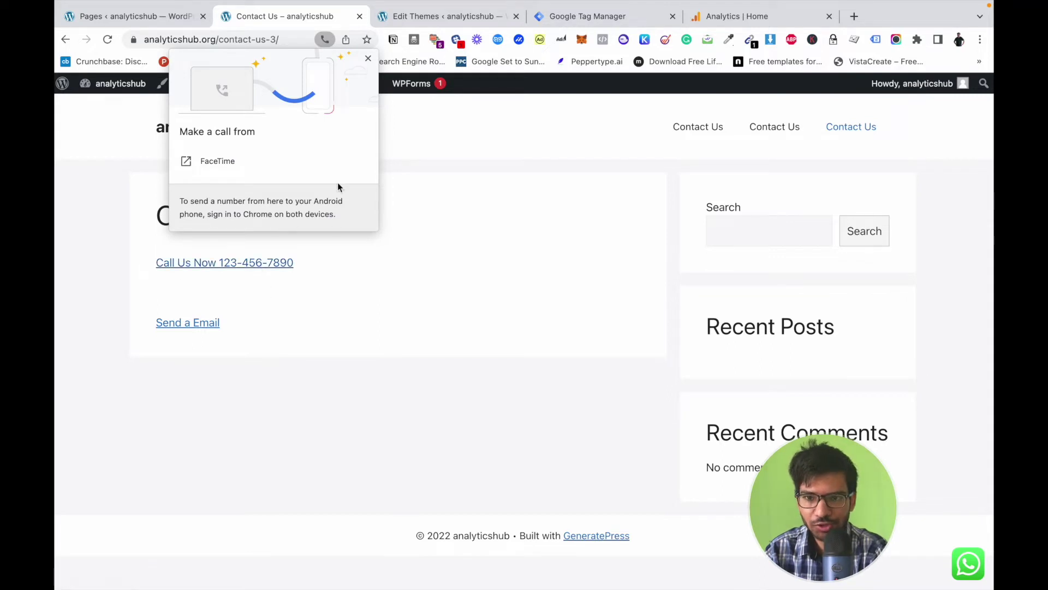
click(368, 58)
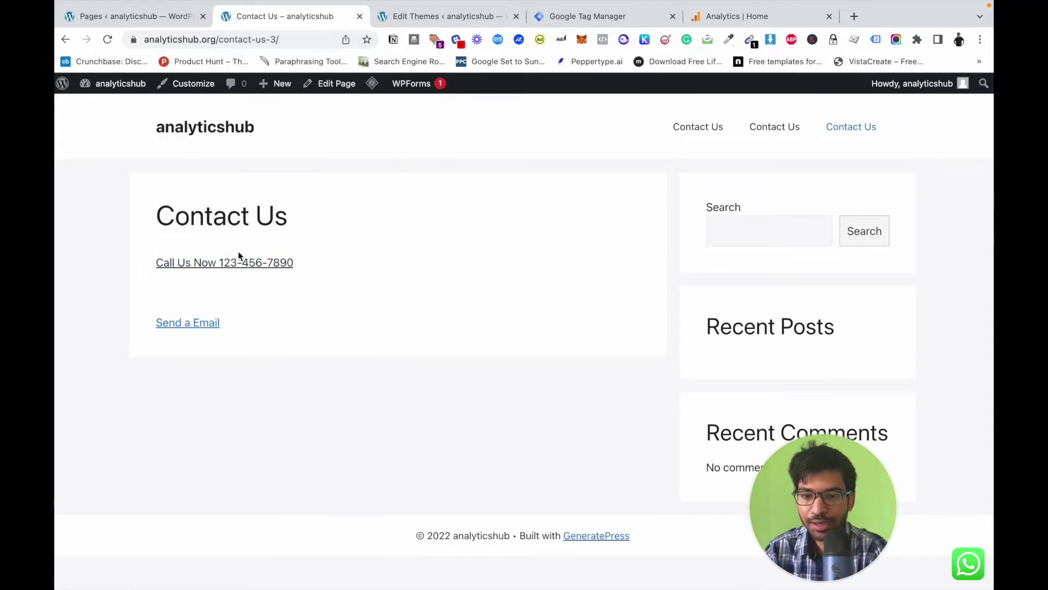
click(233, 265)
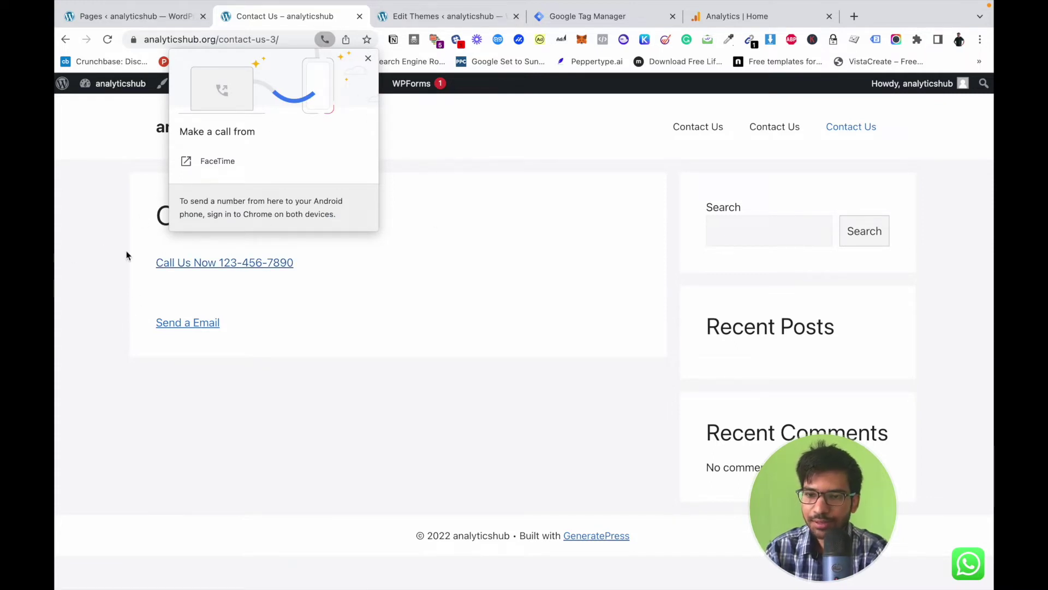
click(142, 298)
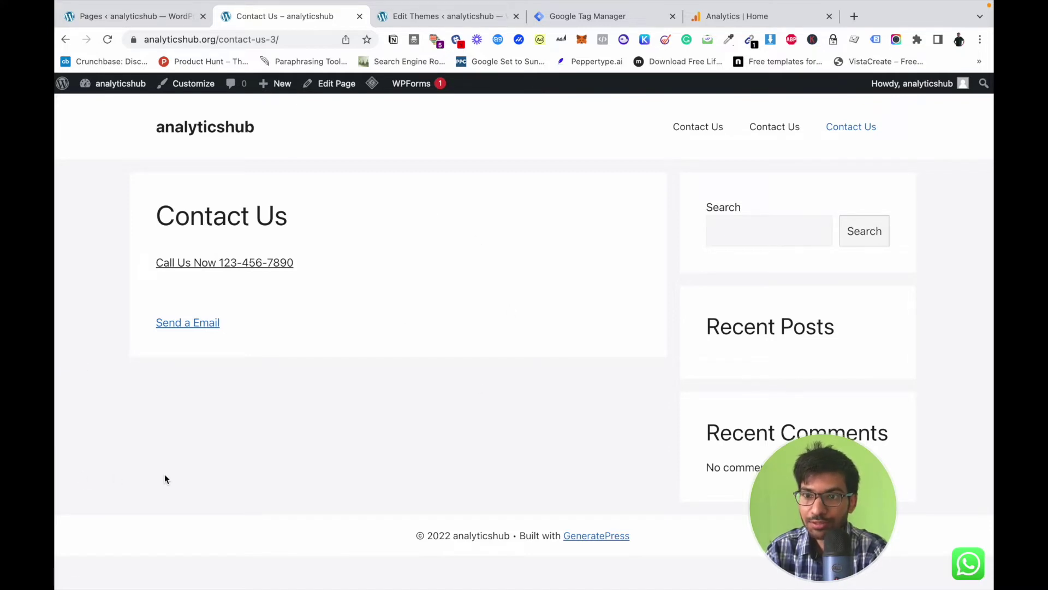
click(607, 22)
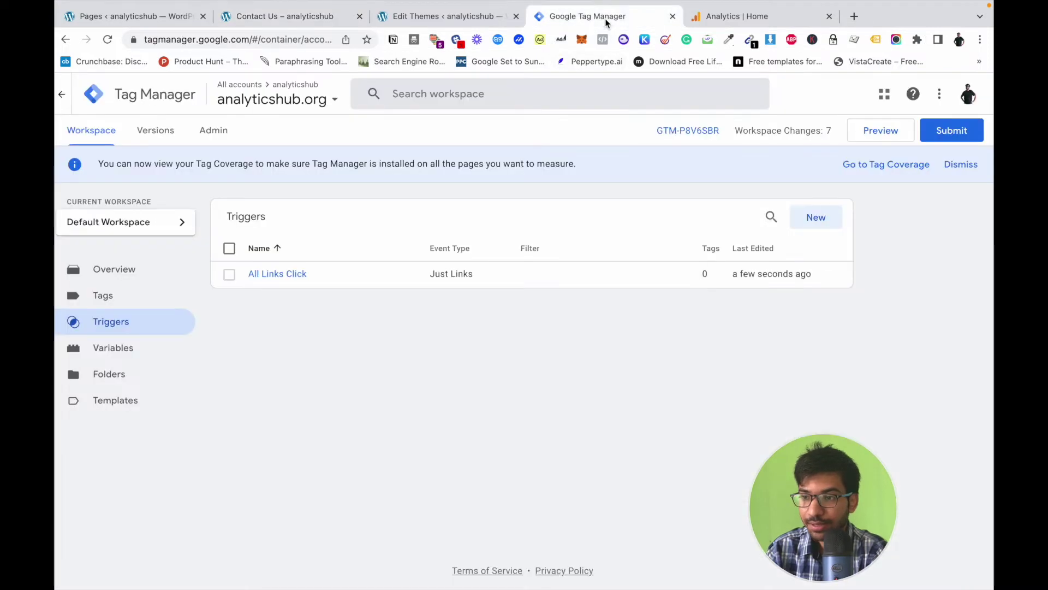
- Connect Tag Assistant preview to the copied Contact Us page URL and click its phone link
click(883, 136)
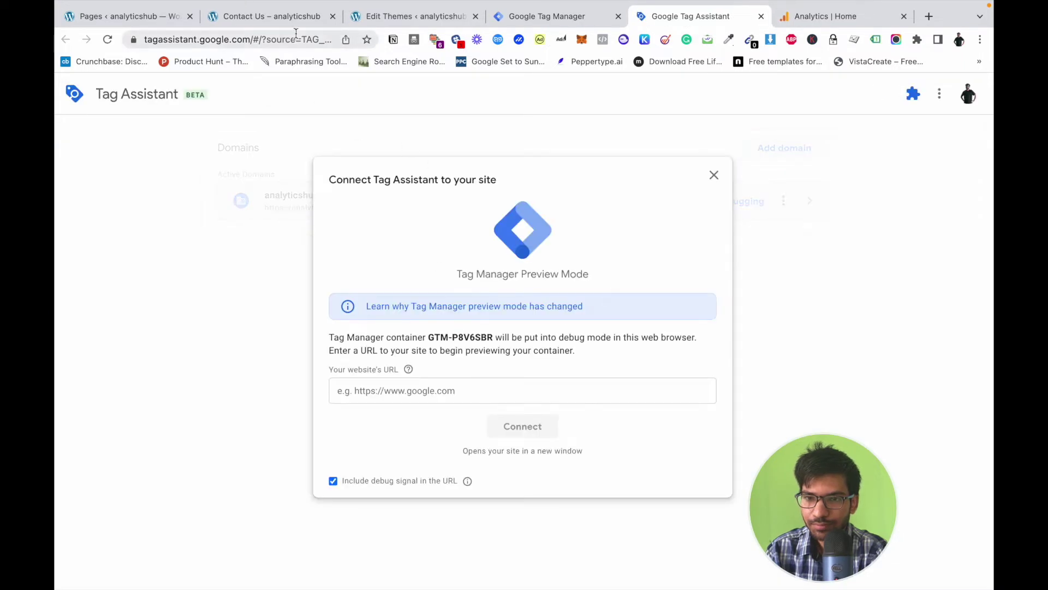
click(273, 16)
click(254, 41)
right_click(255, 42)
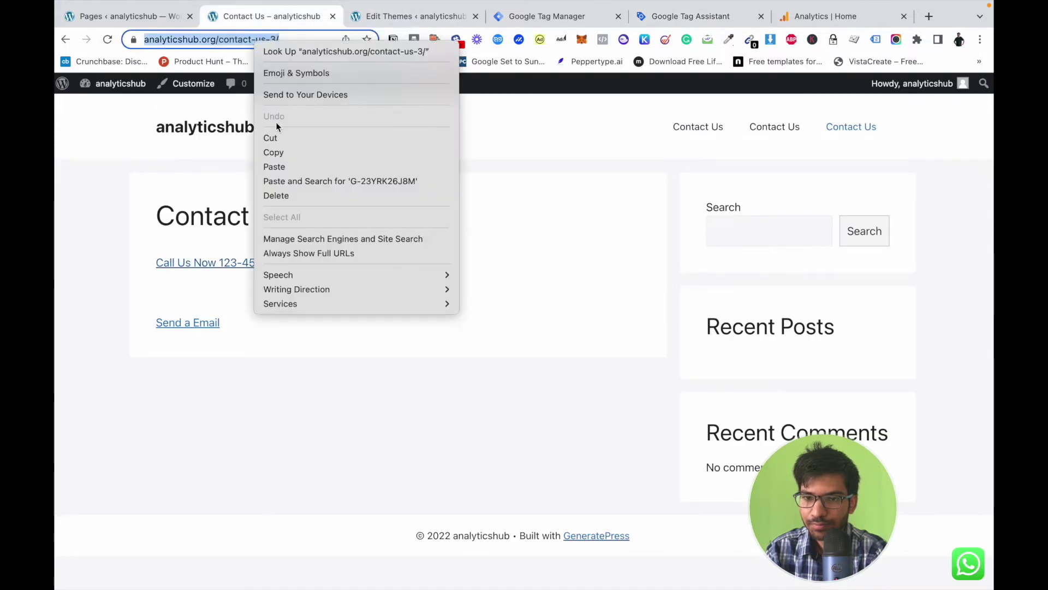
click(274, 150)
click(656, 18)
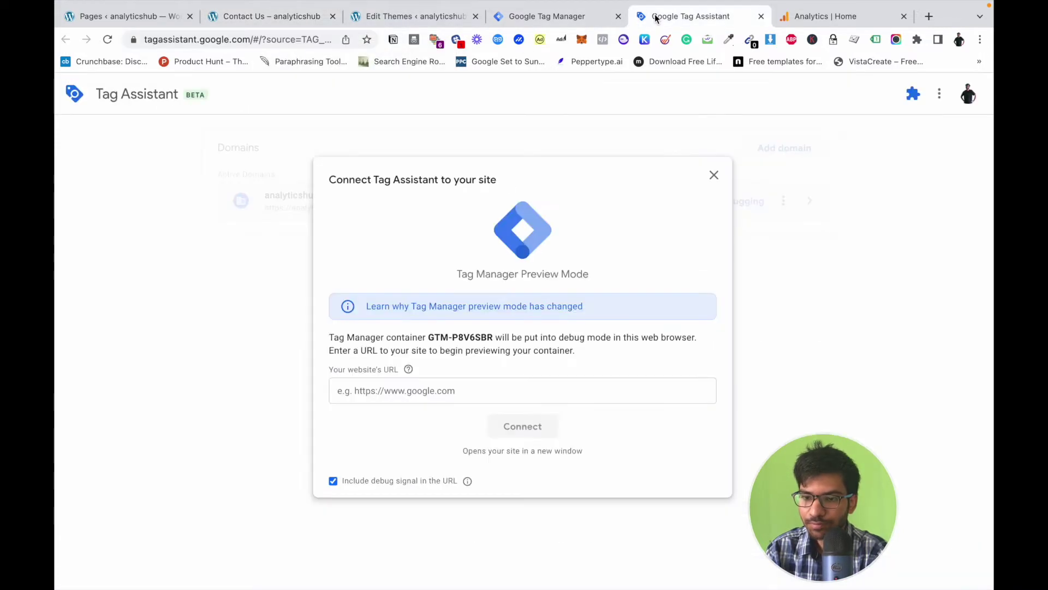
click(398, 392)
key(ctrl+v)
click(519, 426)
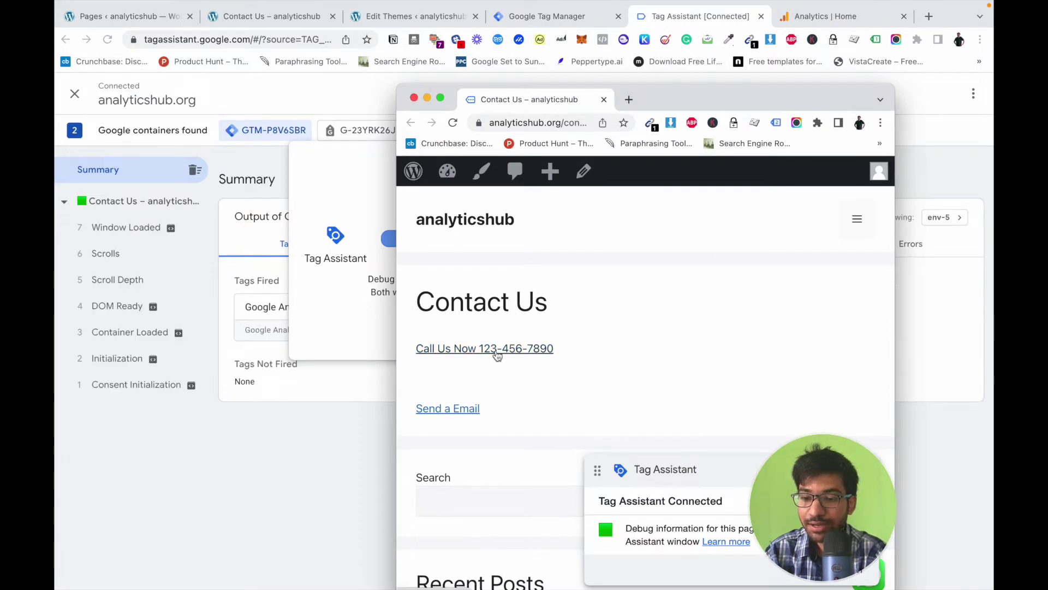
click(497, 352)
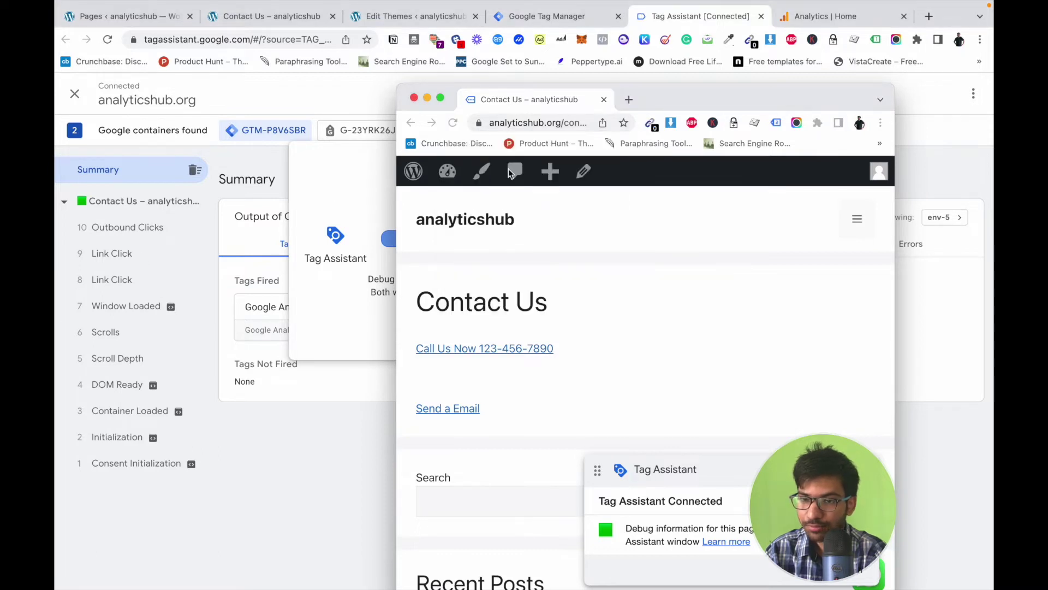
- Open Link Click event 8's Variables and copy the 'tel' prefix from its Click URL value
click(415, 98)
click(523, 321)
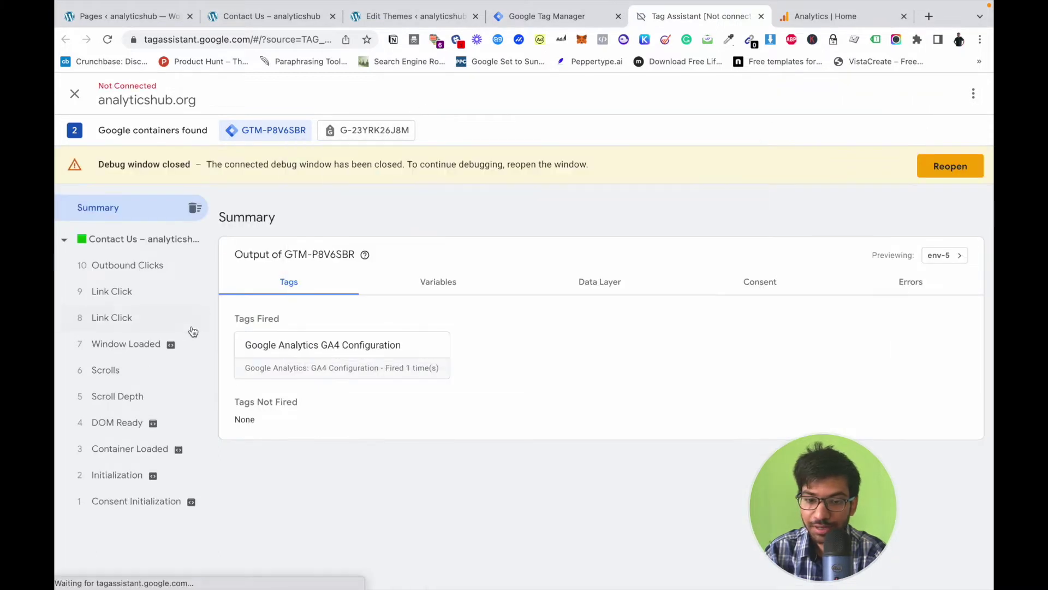
click(156, 323)
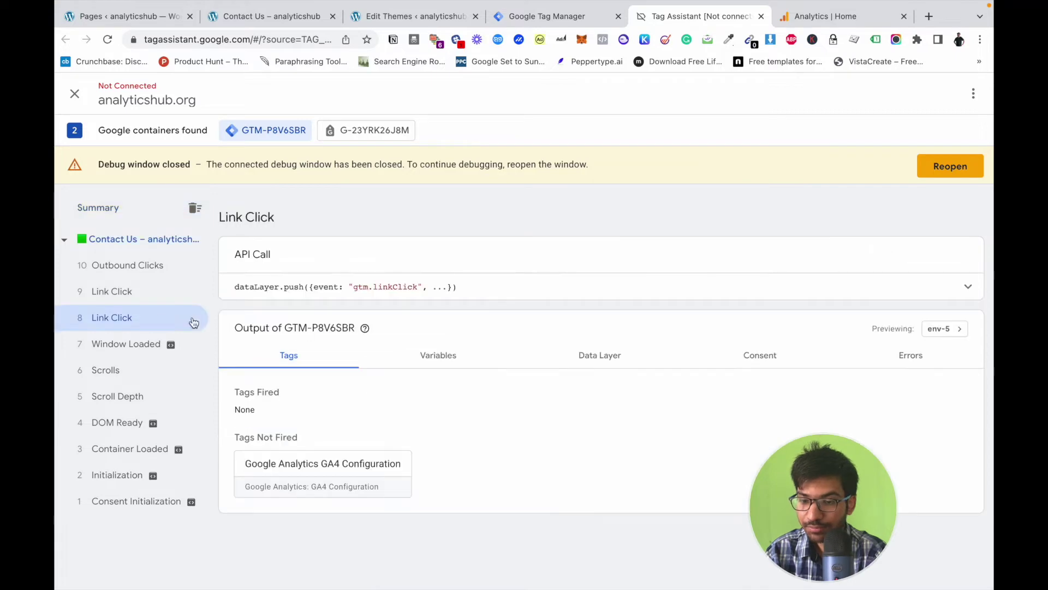
click(442, 369)
scroll(443, 366, down, 4)
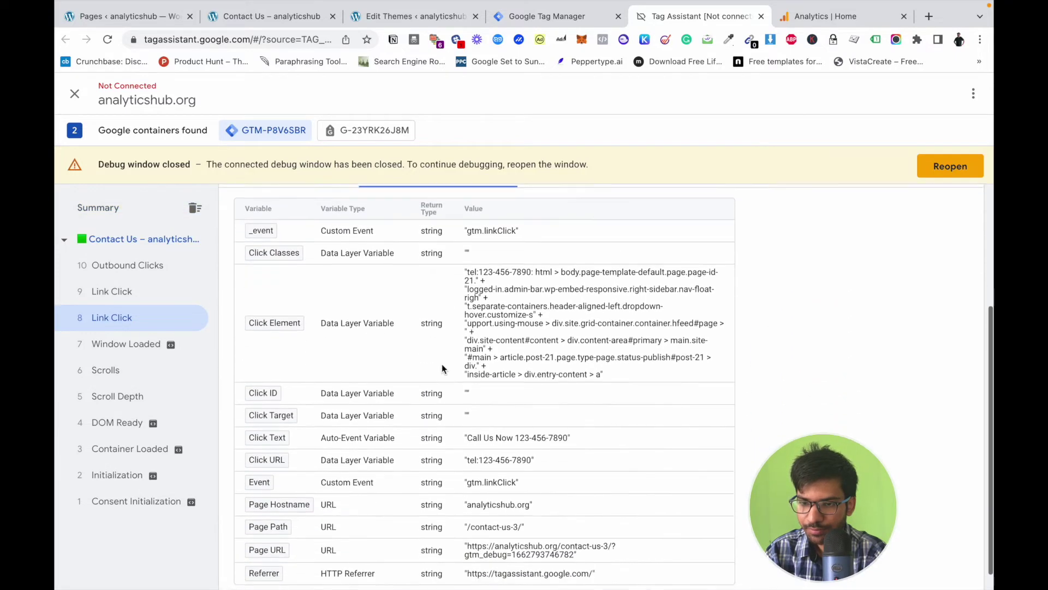
scroll(442, 365, up, 4)
scroll(442, 363, down, 3)
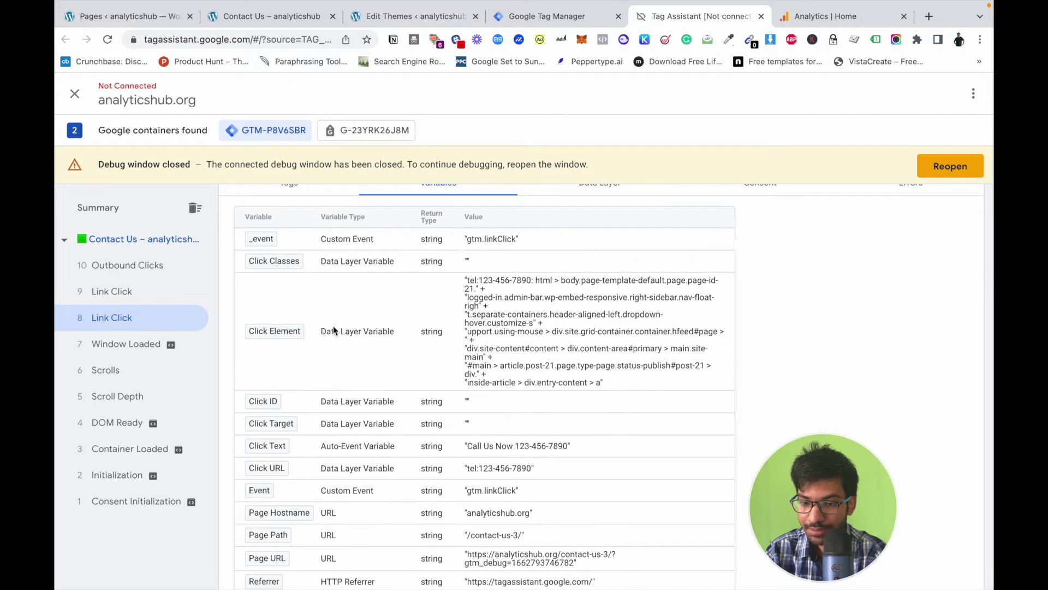
scroll(326, 370, down, 1)
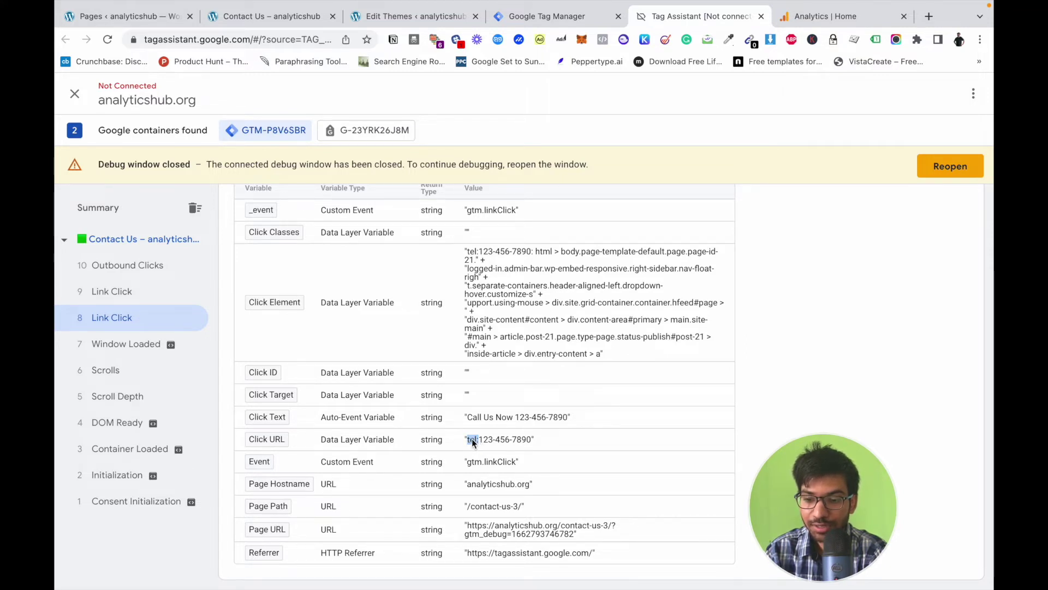
right_click(472, 438)
click(508, 426)
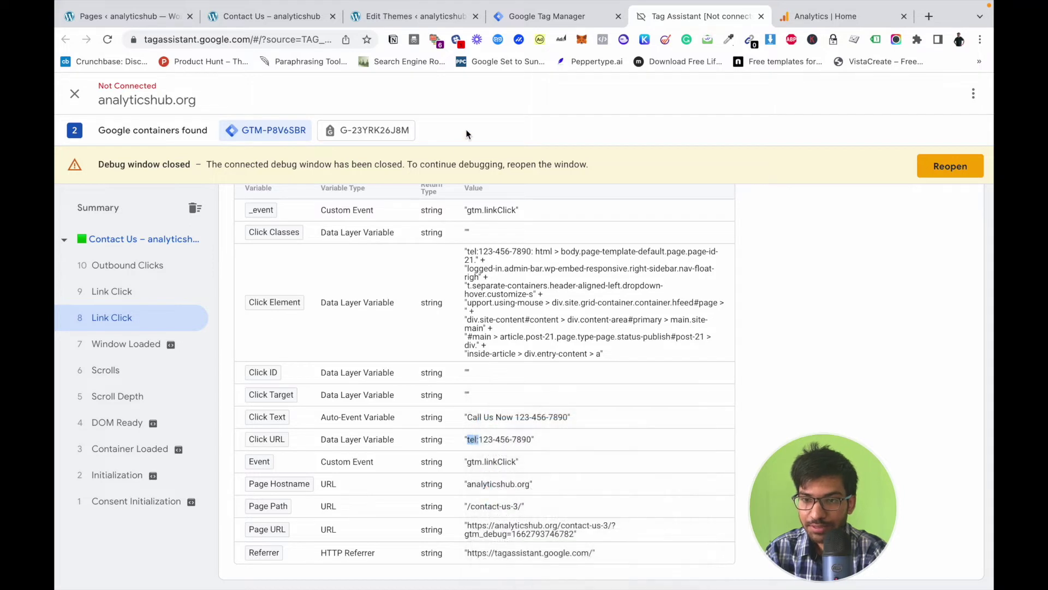
- Limit the All Links Click trigger to Some Link Clicks where Click URL starts with tel
click(555, 16)
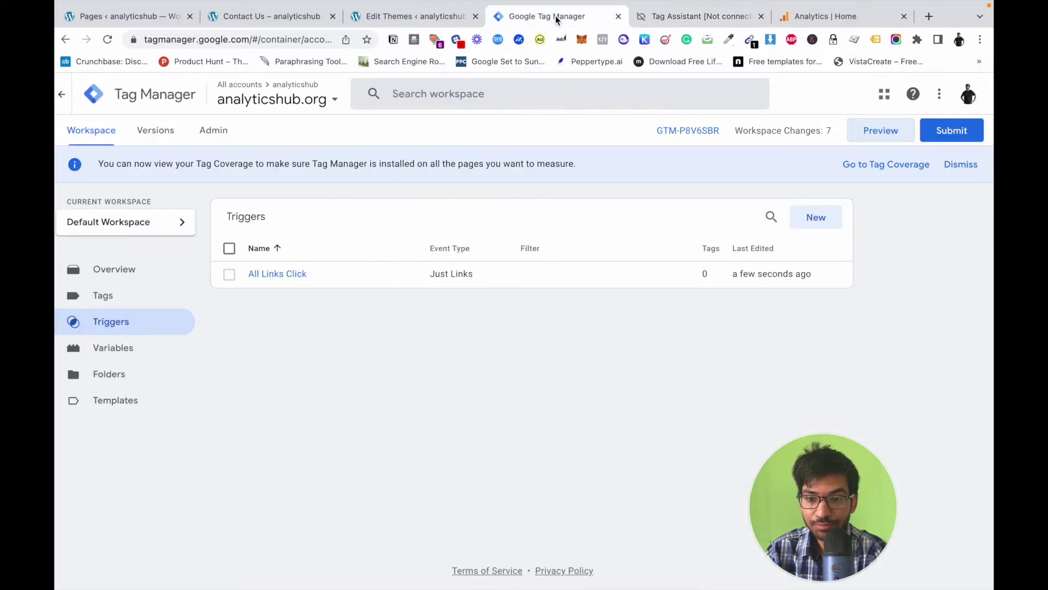
click(290, 275)
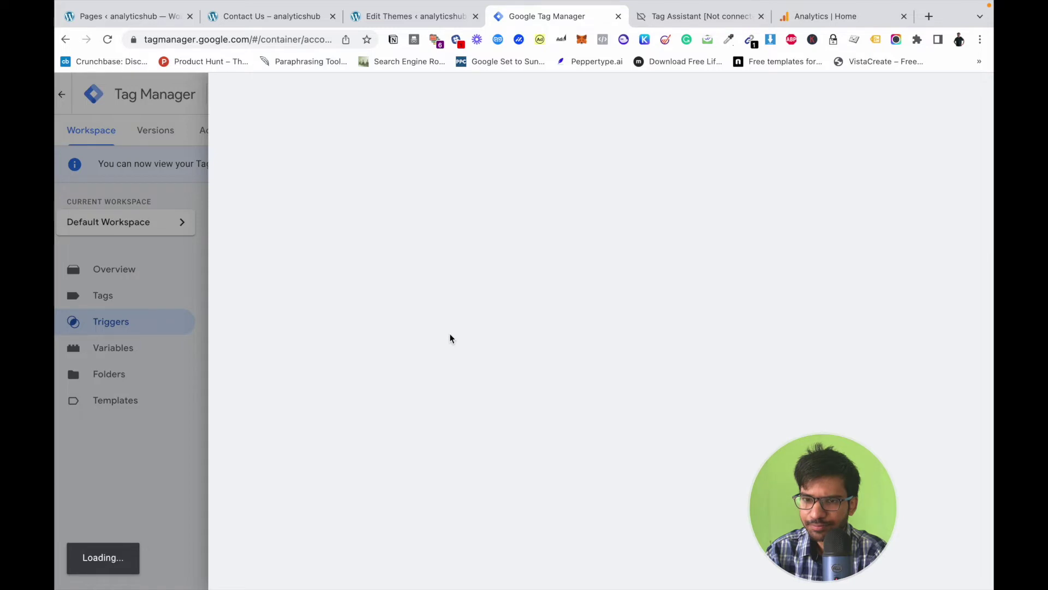
click(496, 300)
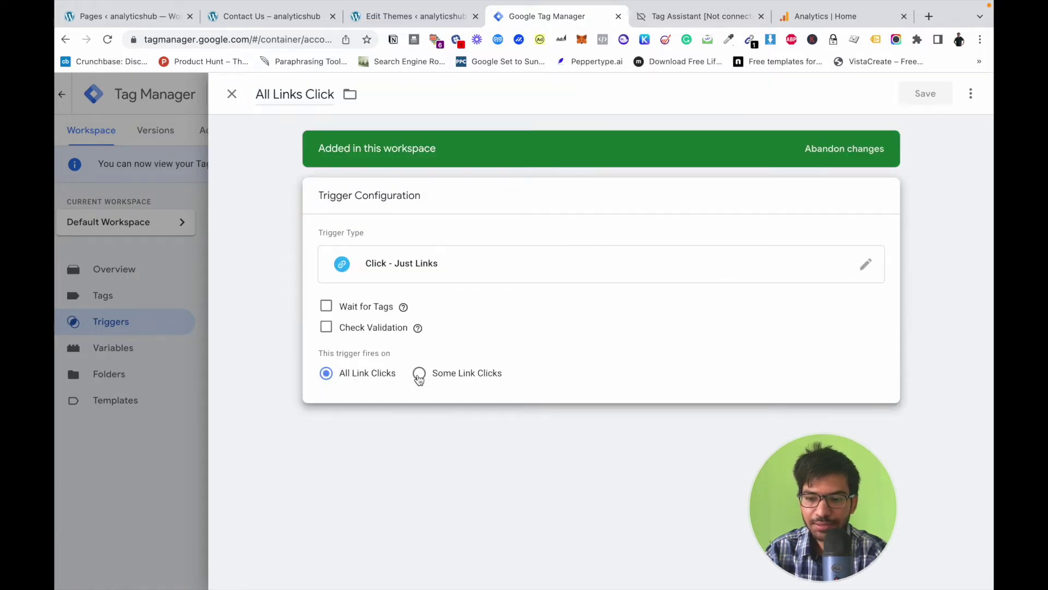
click(419, 375)
click(391, 425)
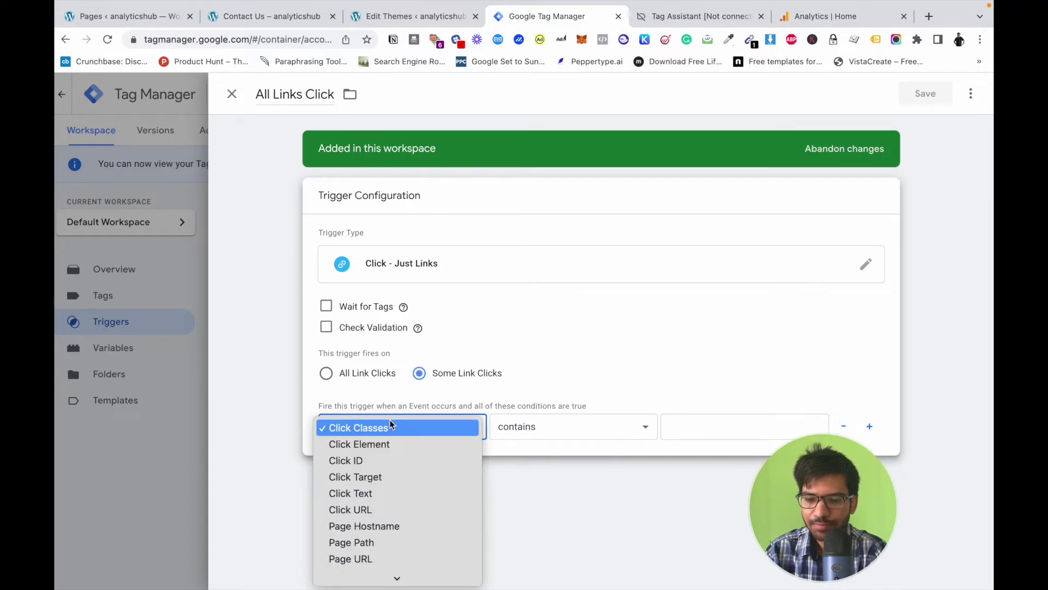
click(367, 510)
click(533, 431)
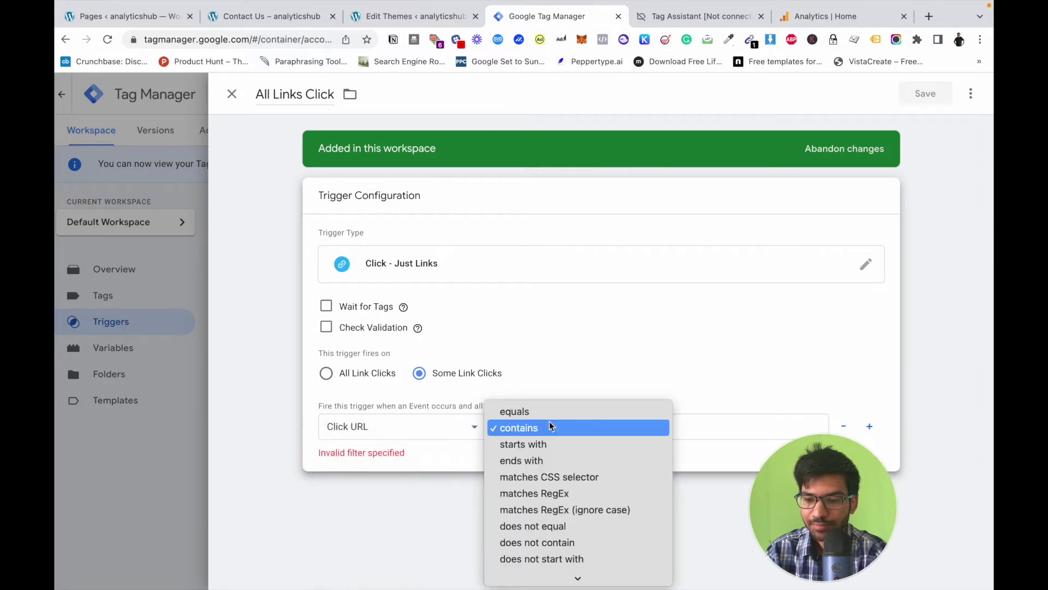
click(524, 444)
click(720, 416)
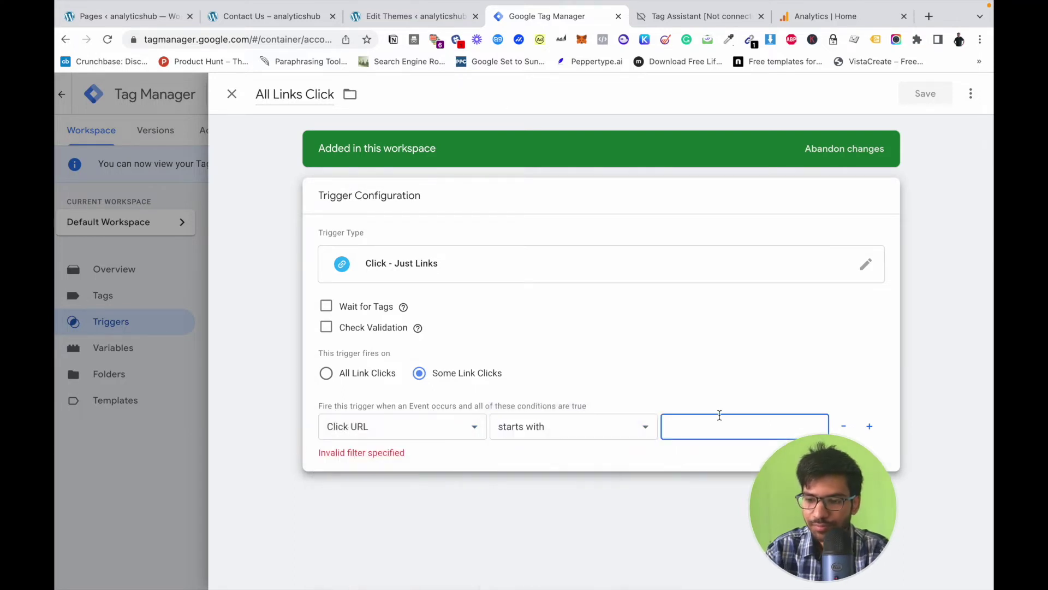
text(tel:)
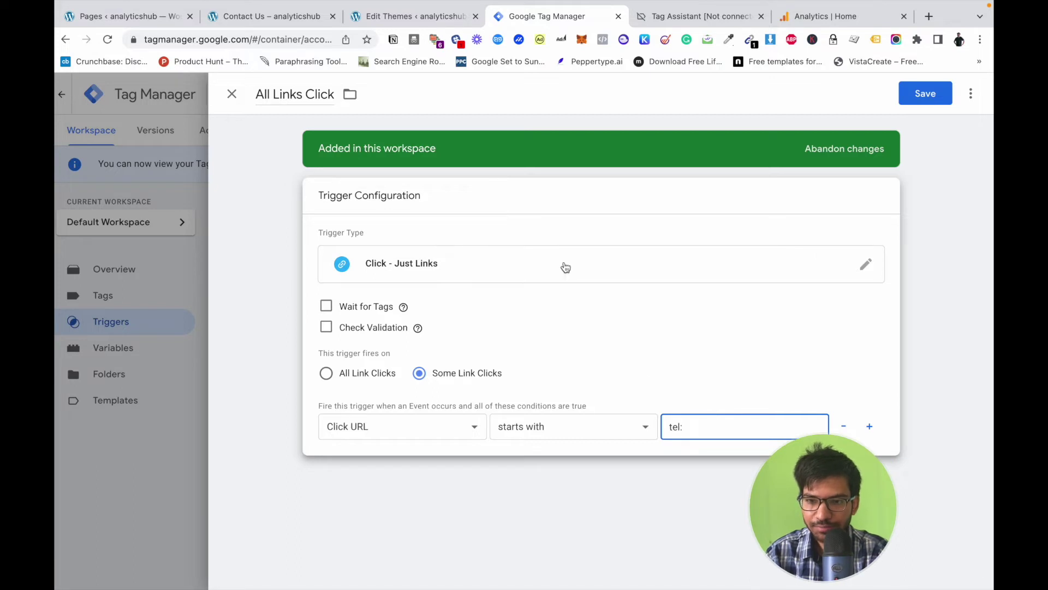
- Rename the trigger to 'Phone Call Link Clicks' and save it
click(320, 94)
triple_click(320, 94)
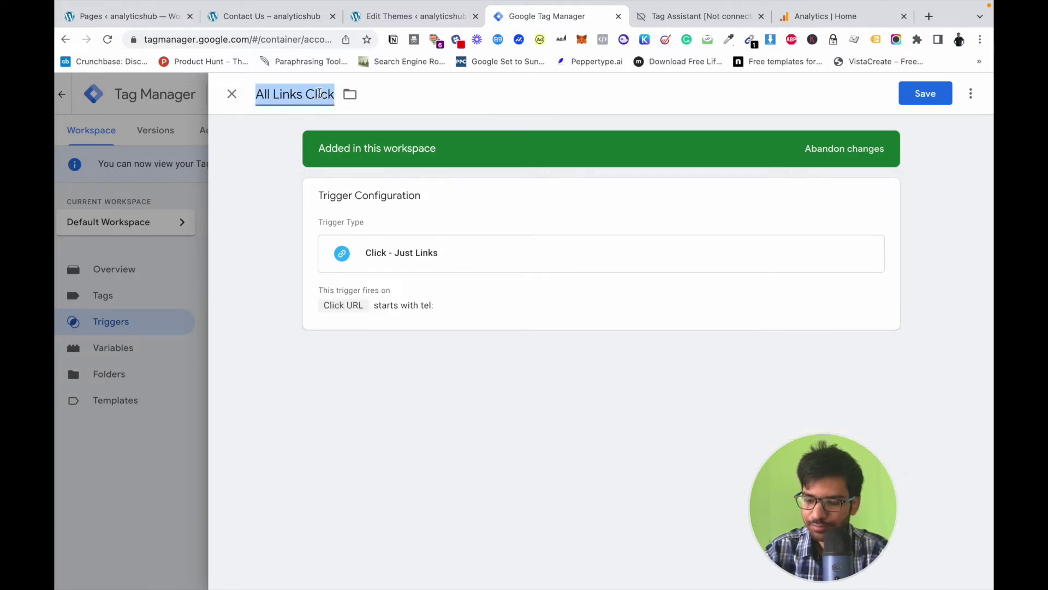
key(BackSpace)
text(Phone )
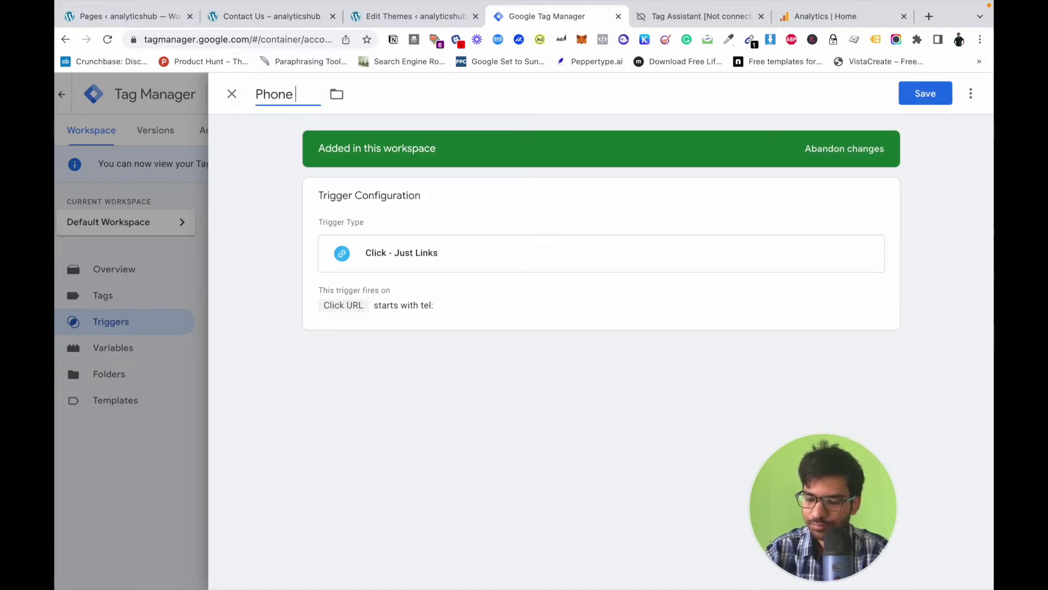
text(Call C)
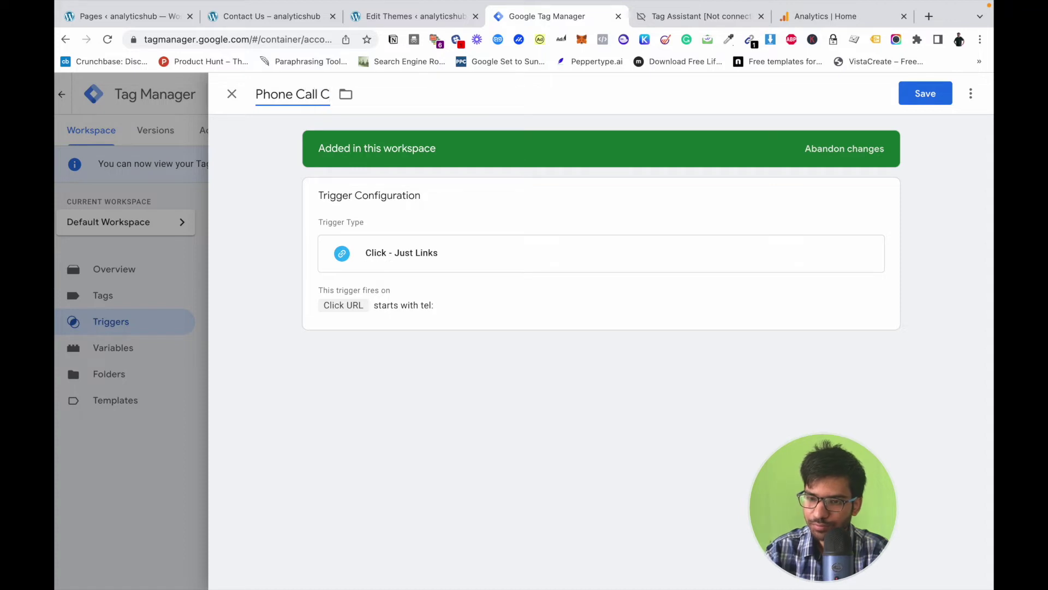
key(BackSpace)
text(Link Clicks)
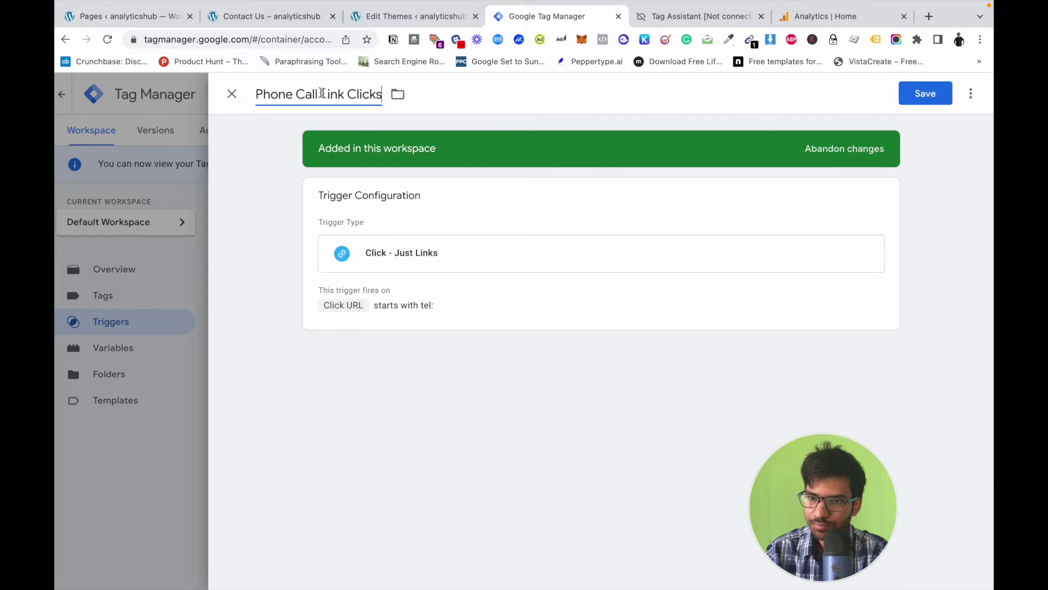
click(921, 95)
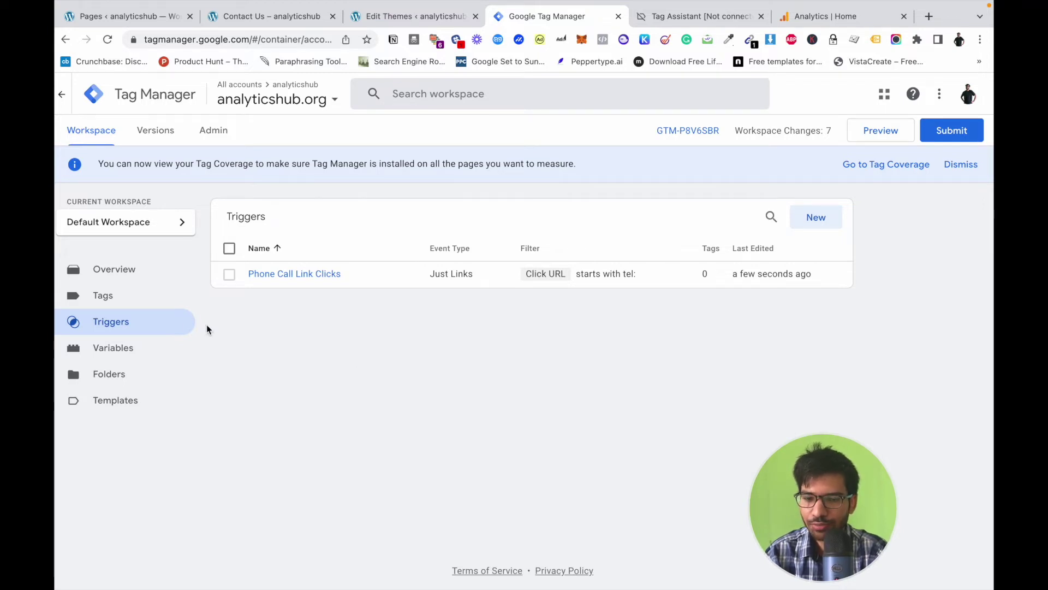
- Create a new Google Analytics: GA4 Event tag using the GA4 Configuration tag
click(129, 297)
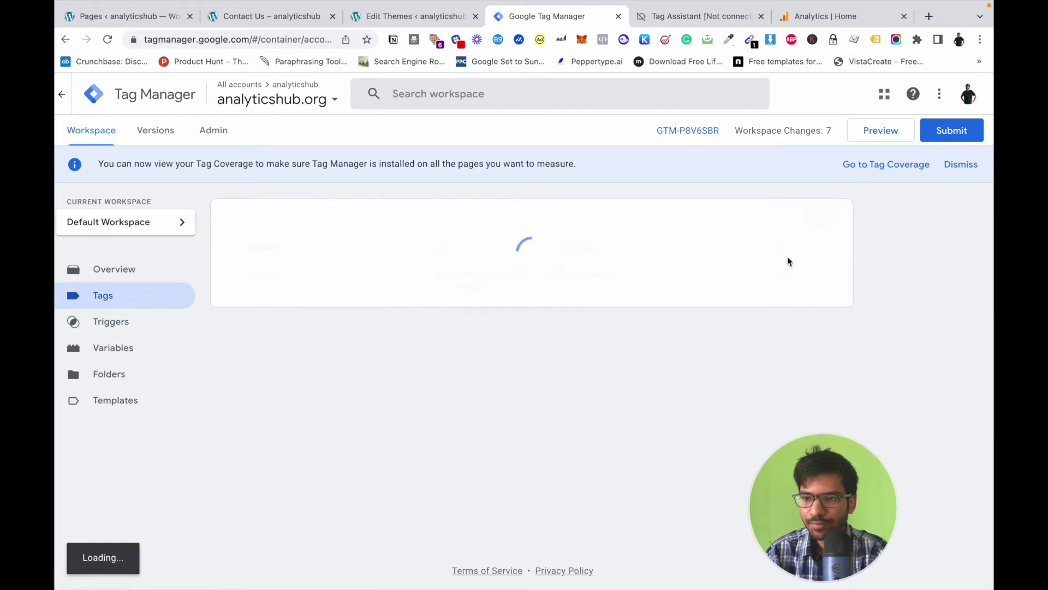
click(816, 217)
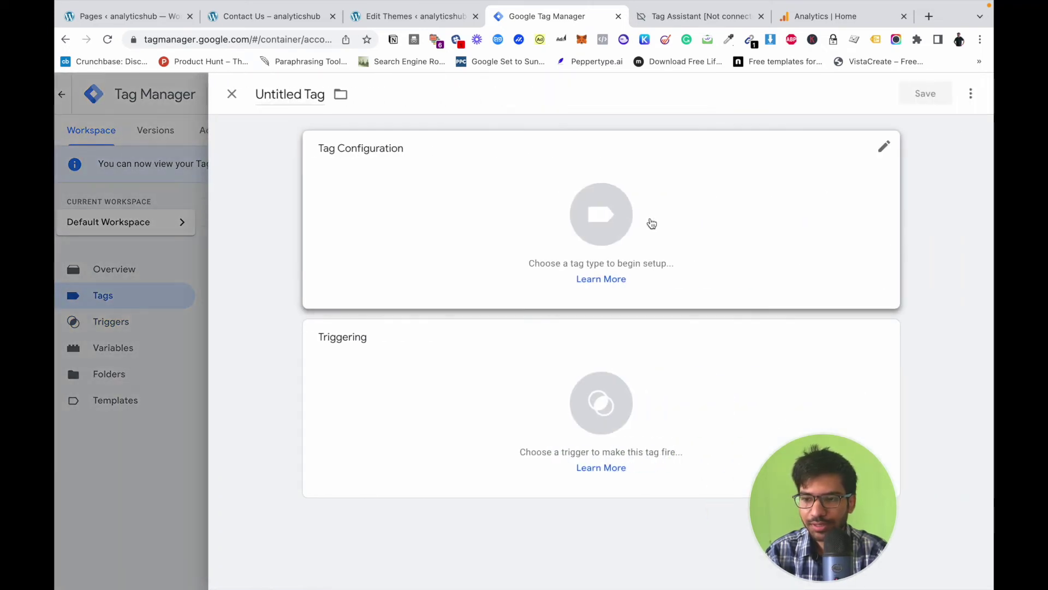
click(650, 223)
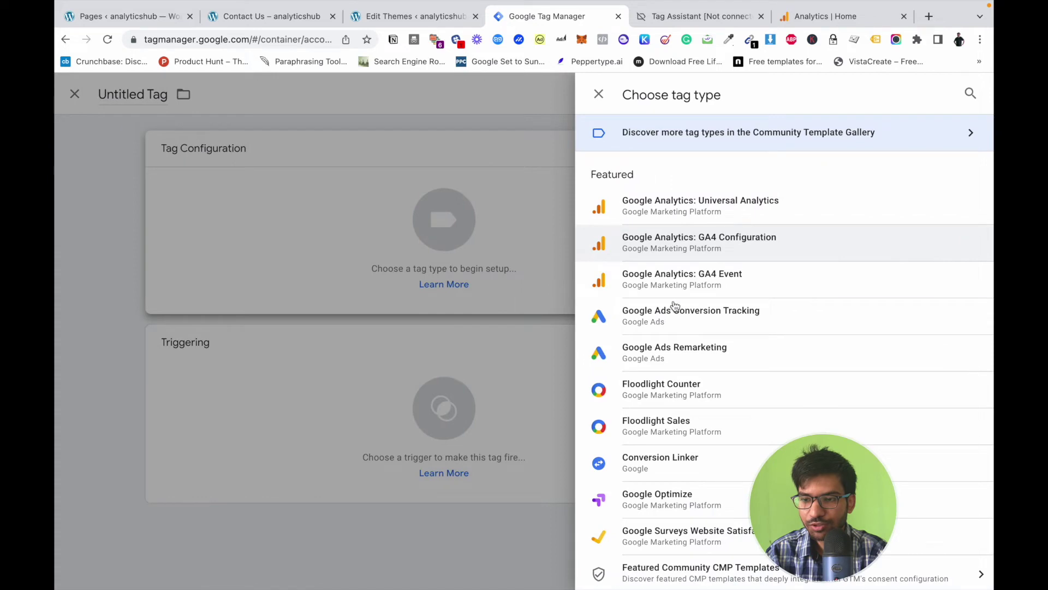
click(704, 279)
click(358, 288)
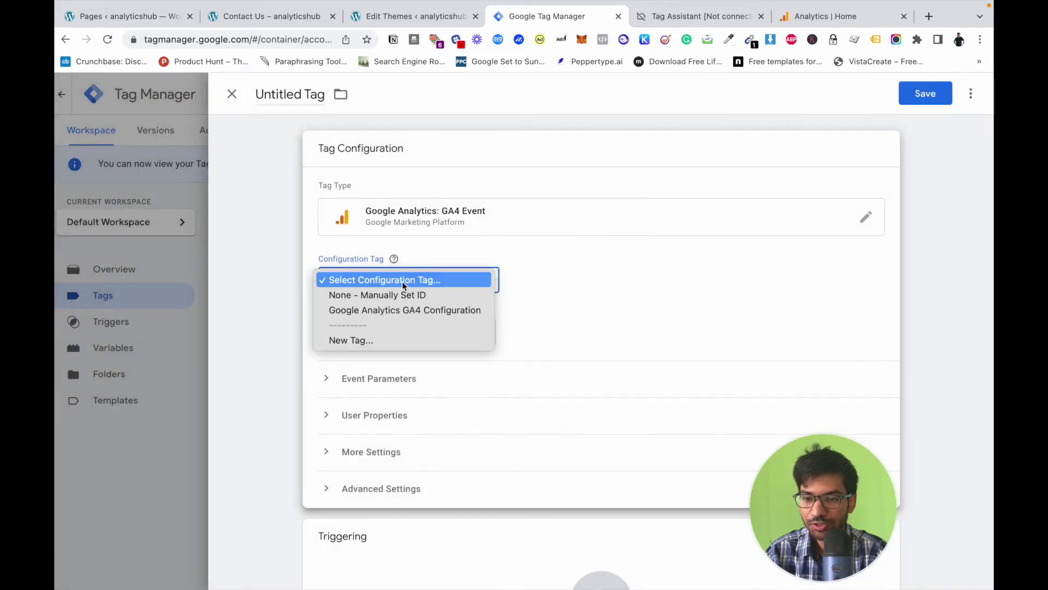
click(408, 309)
- Set the tag's event name to 'Phone Call Link Click'
click(388, 328)
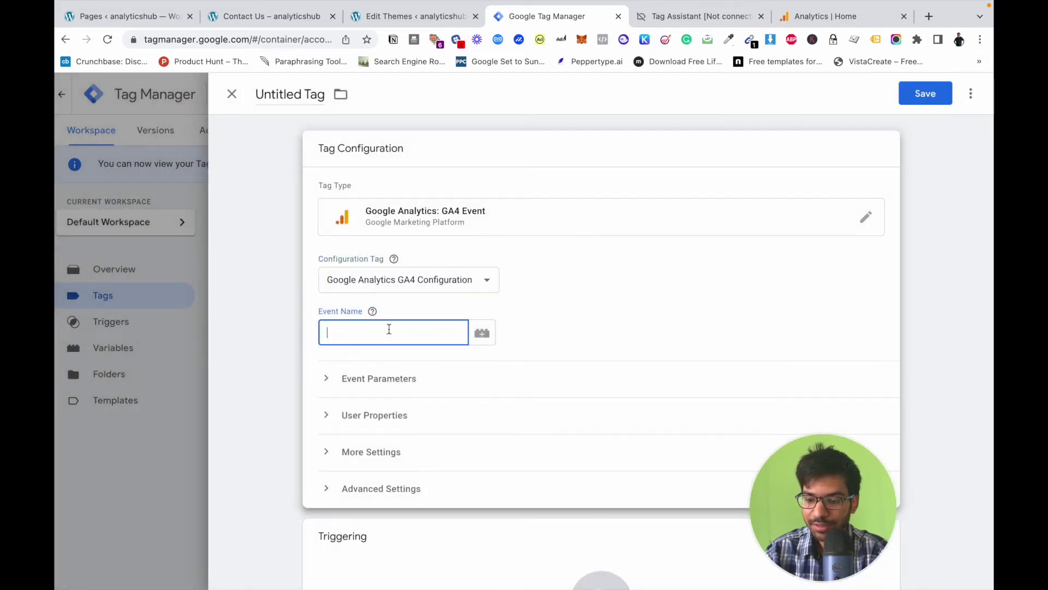
text(Phone )
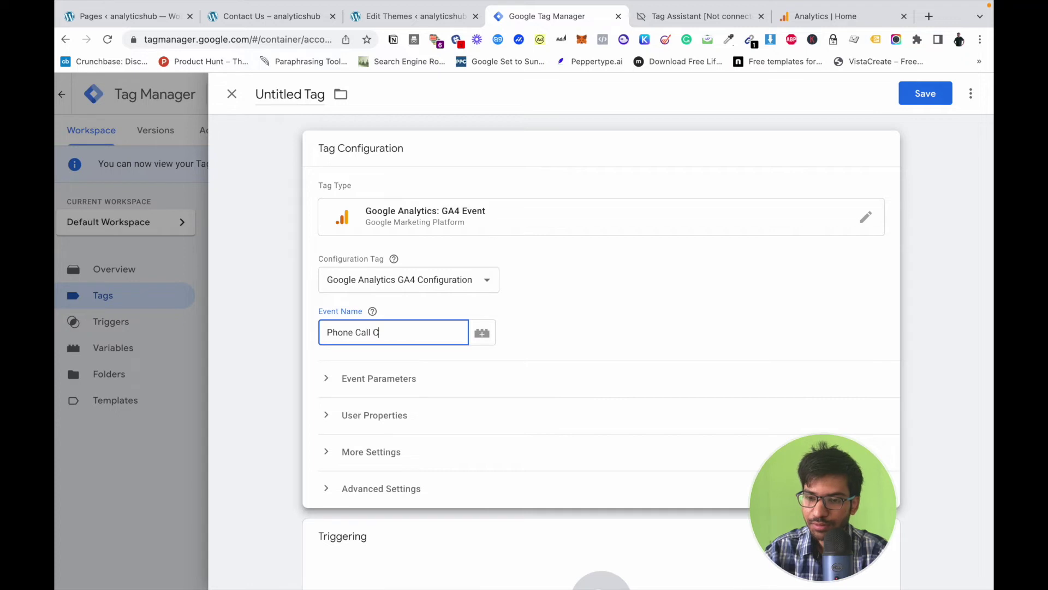
text(Call Link Click)
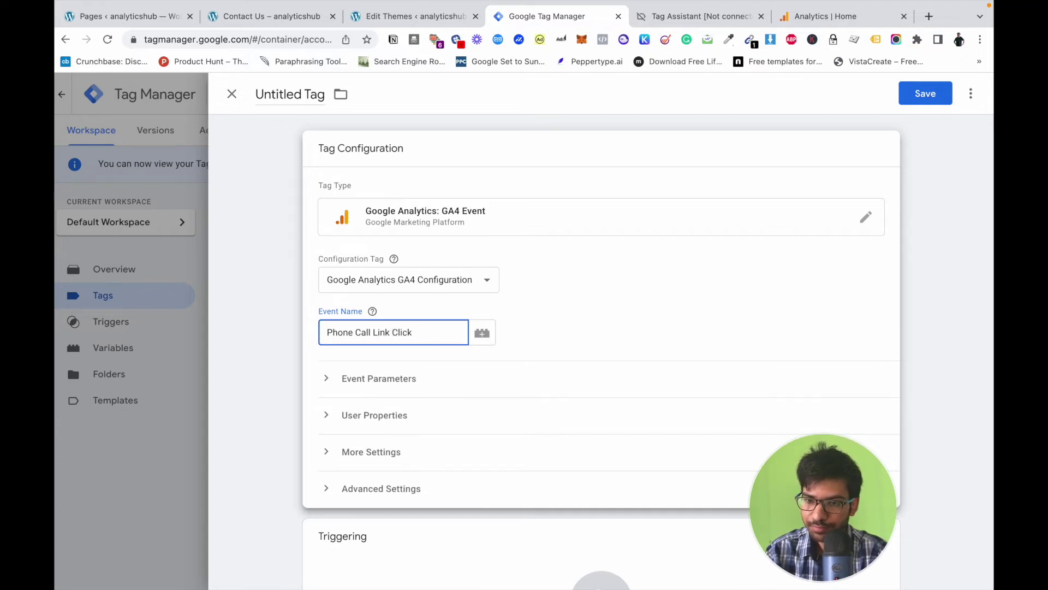
scroll(508, 448, down, 3)
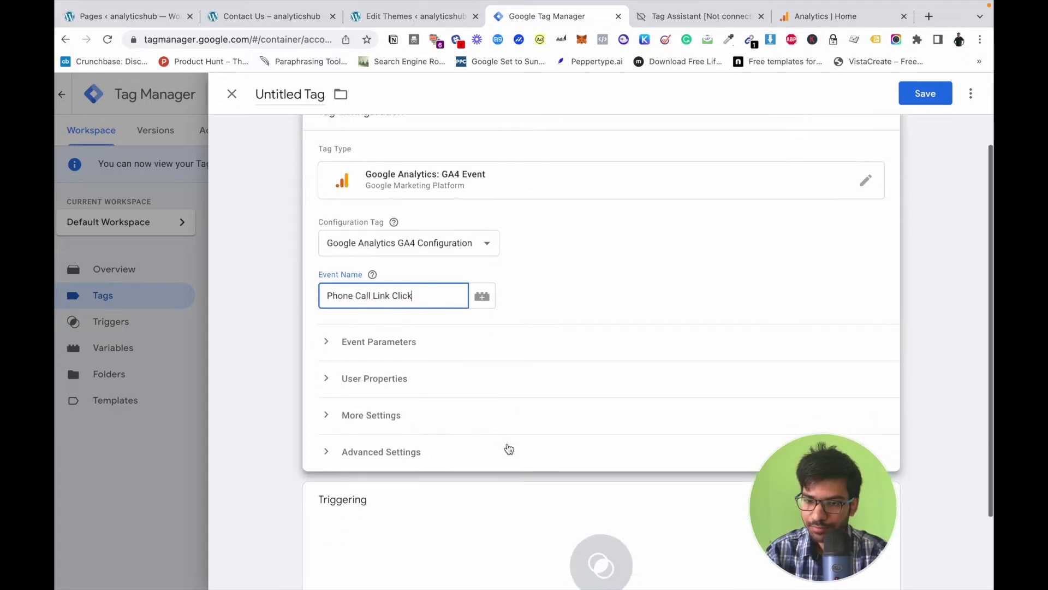
click(435, 525)
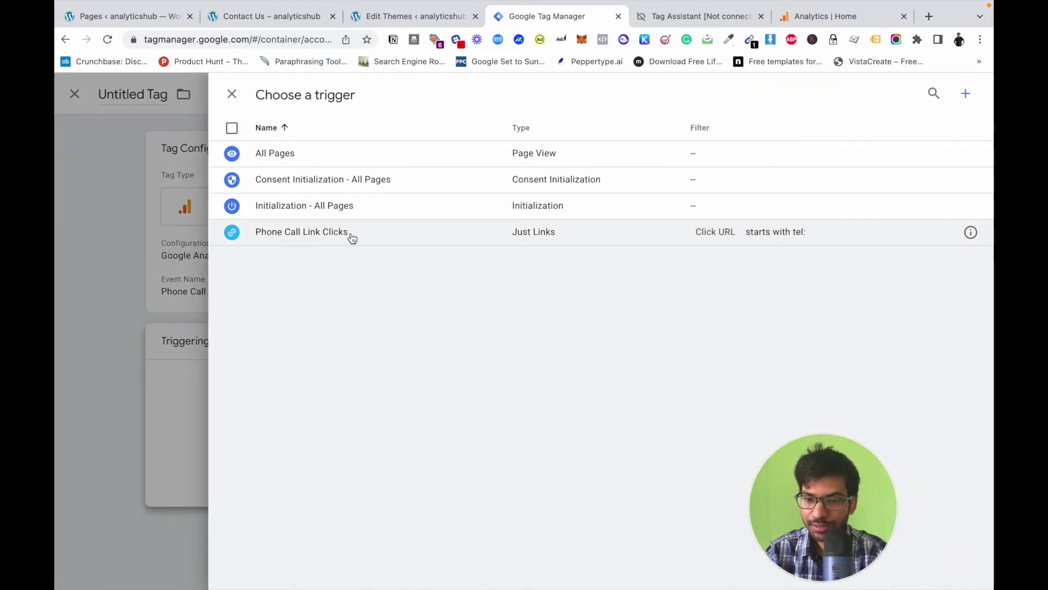
- Attach the Phone Call Link Clicks trigger to the GA4 Event tag, briefly rechecking Tag Assistant
click(351, 235)
click(438, 276)
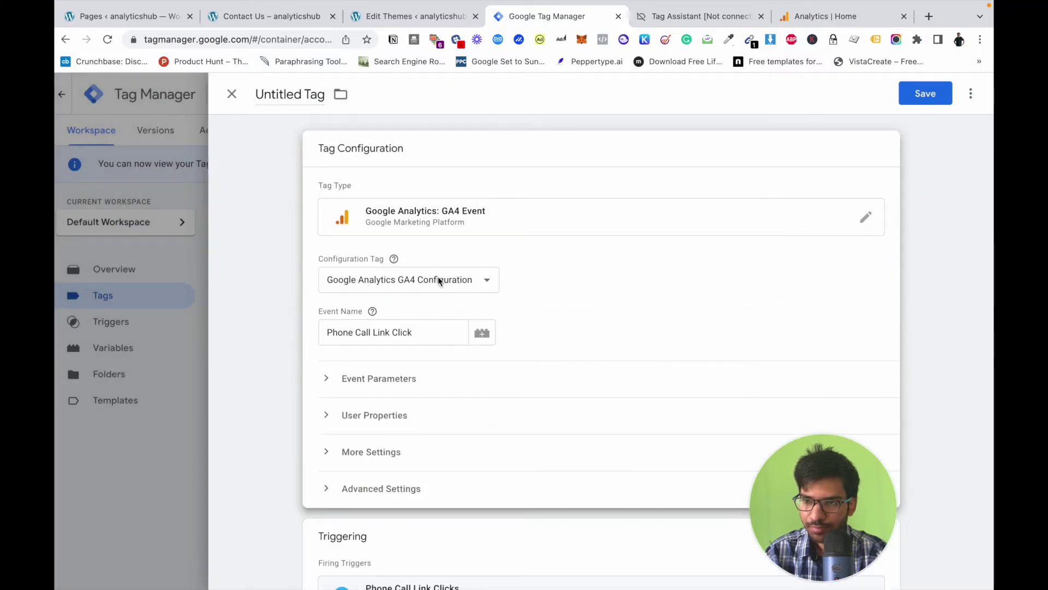
click(698, 15)
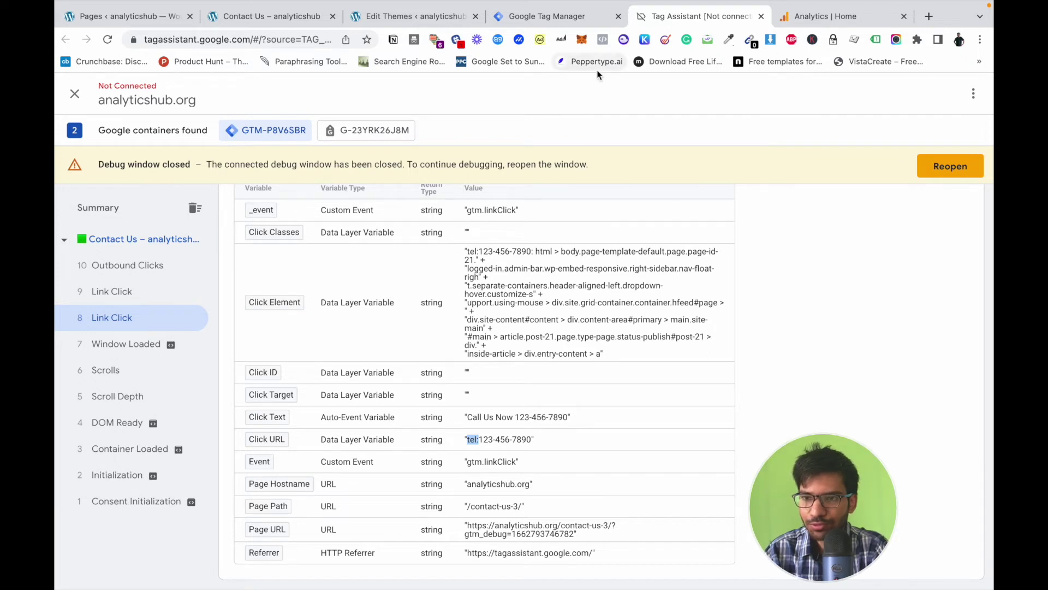
click(556, 13)
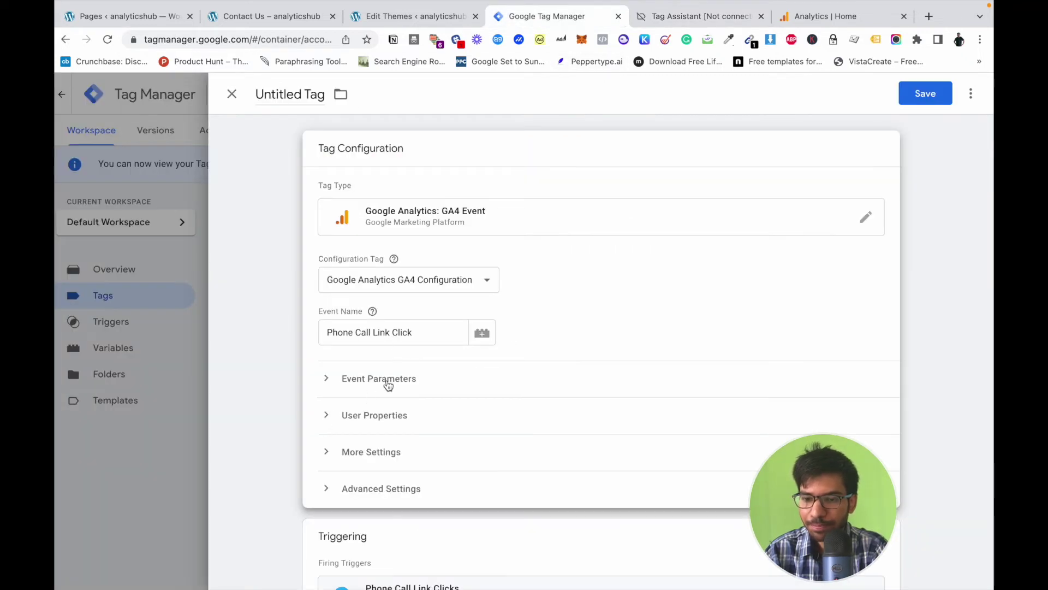
- Add an event parameter 'Phone Call Number' with value {{Click URL}}
click(385, 381)
scroll(430, 359, down, 3)
click(373, 344)
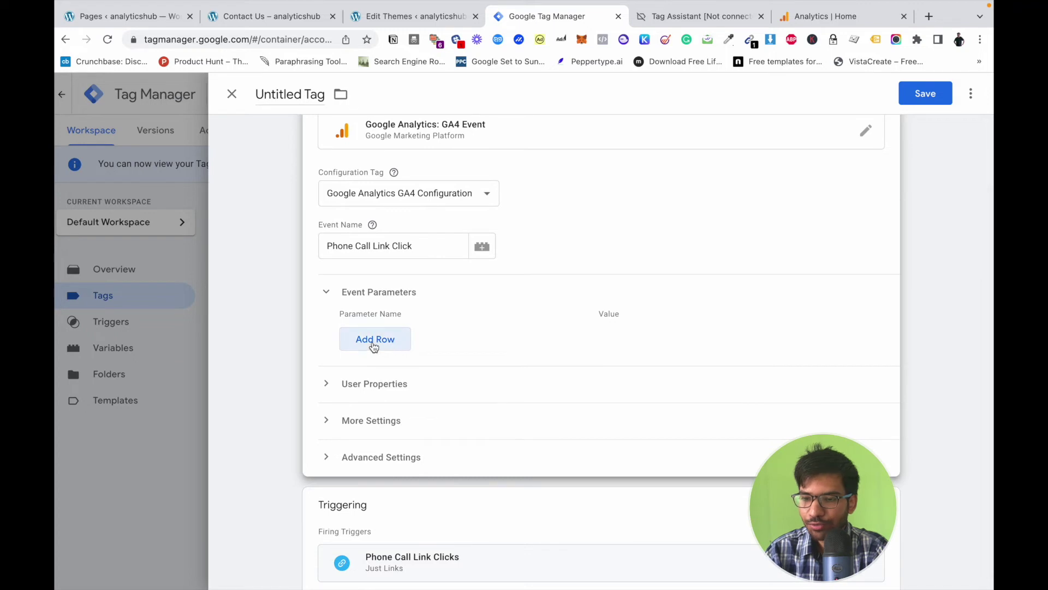
click(835, 336)
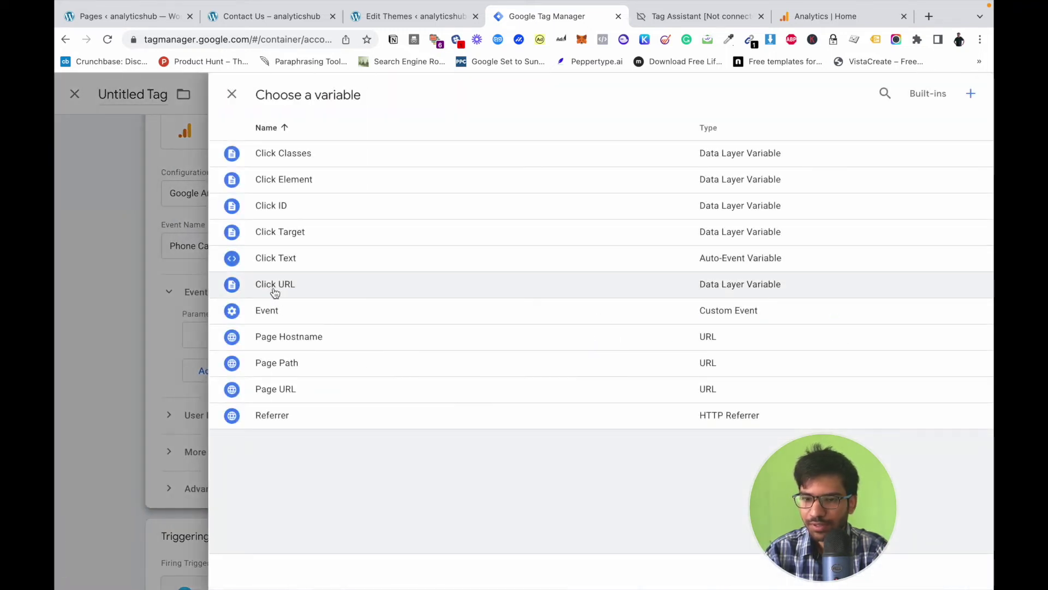
click(276, 285)
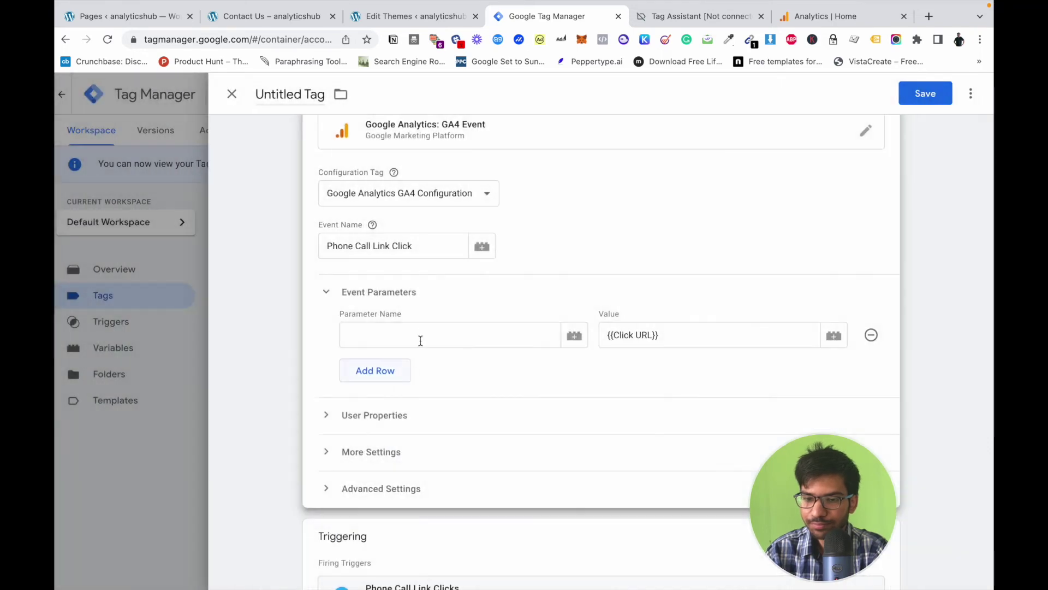
click(421, 334)
text(Phone)
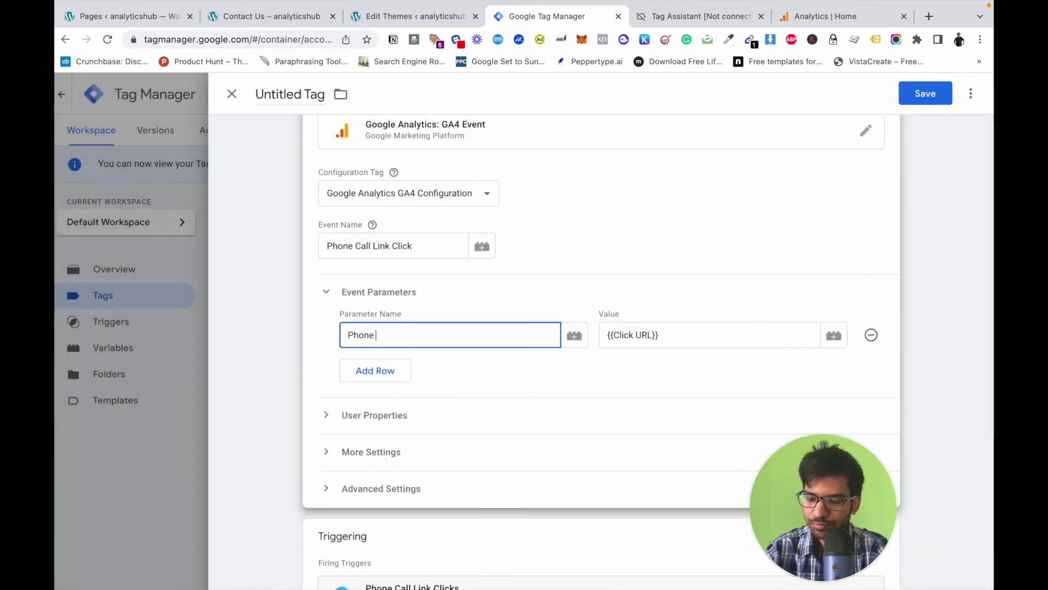
text( Call Num)
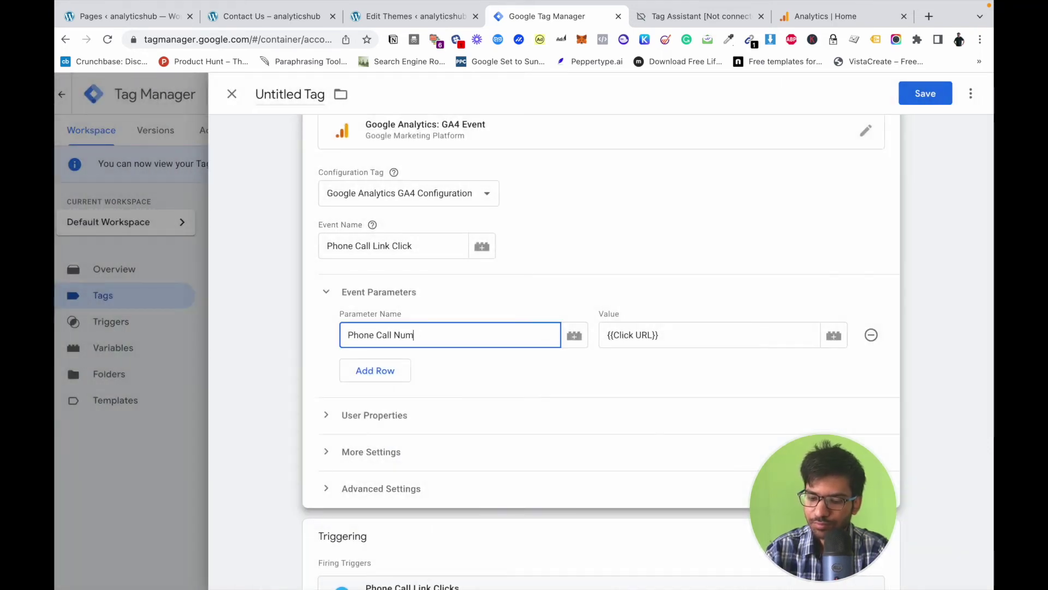
text(ber)
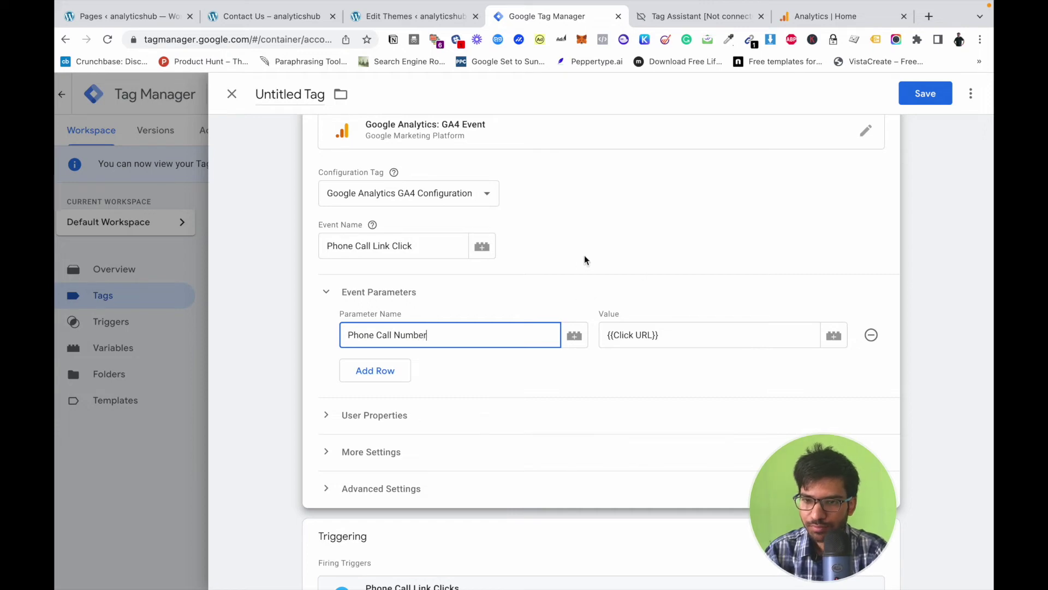
- Save the event tag, renaming it 'Google Analytics GA4 Event - Phone Call link Click'
click(926, 94)
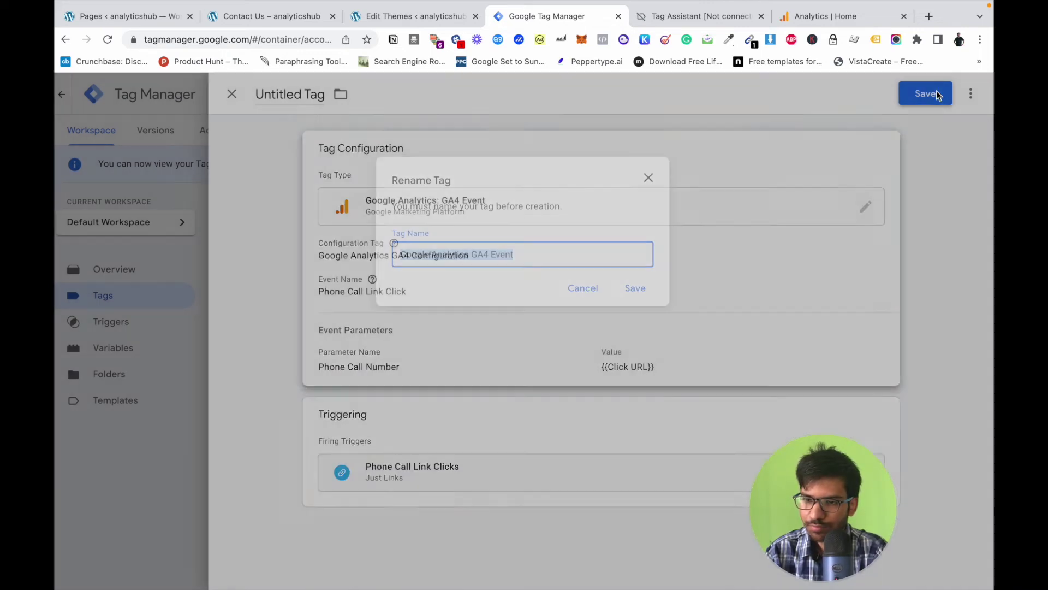
click(572, 241)
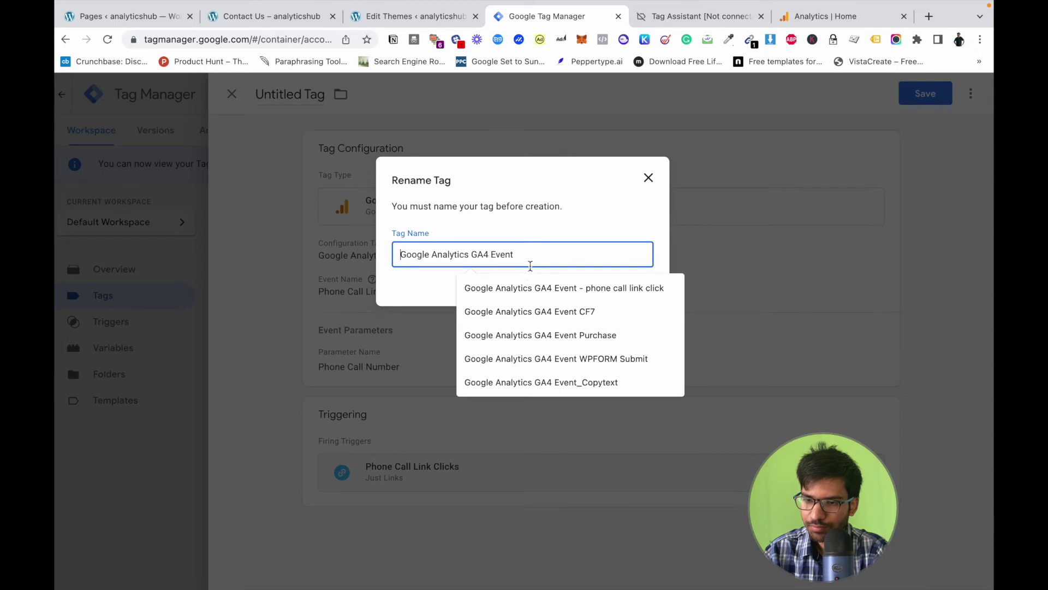
text(-)
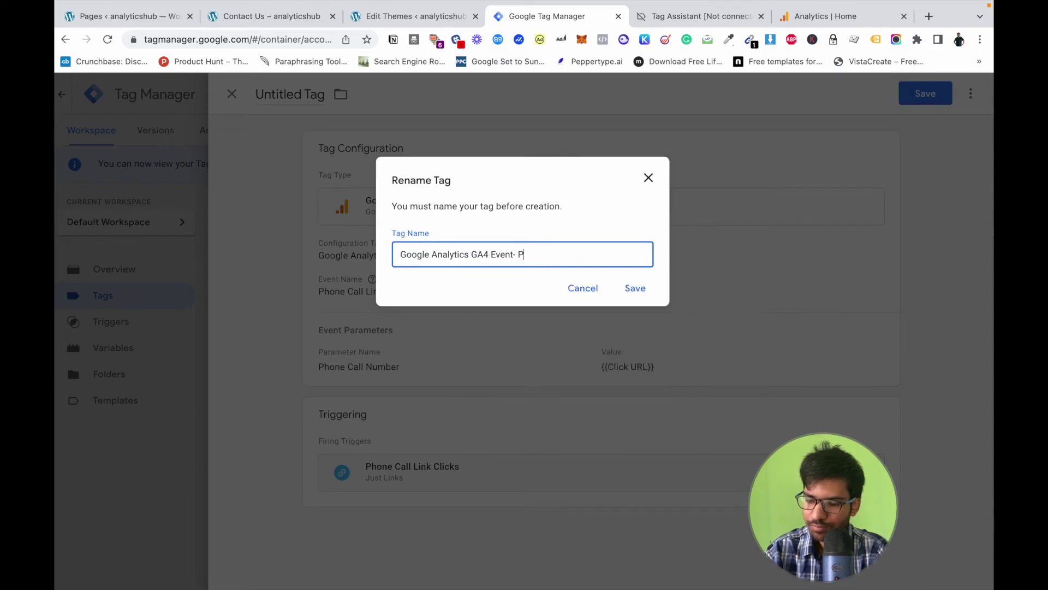
text( Phone Call link Click)
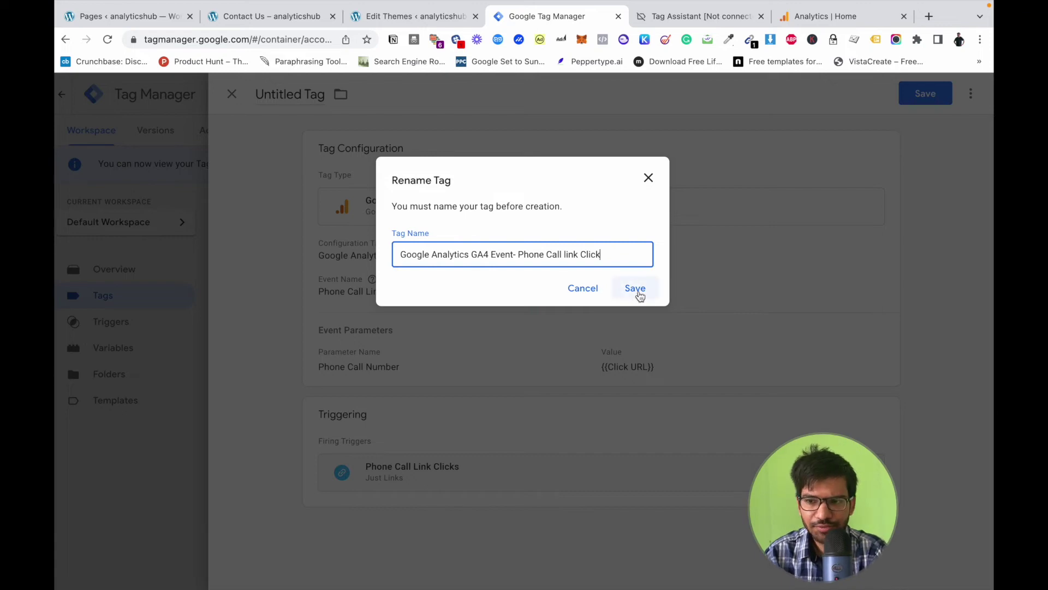
click(639, 289)
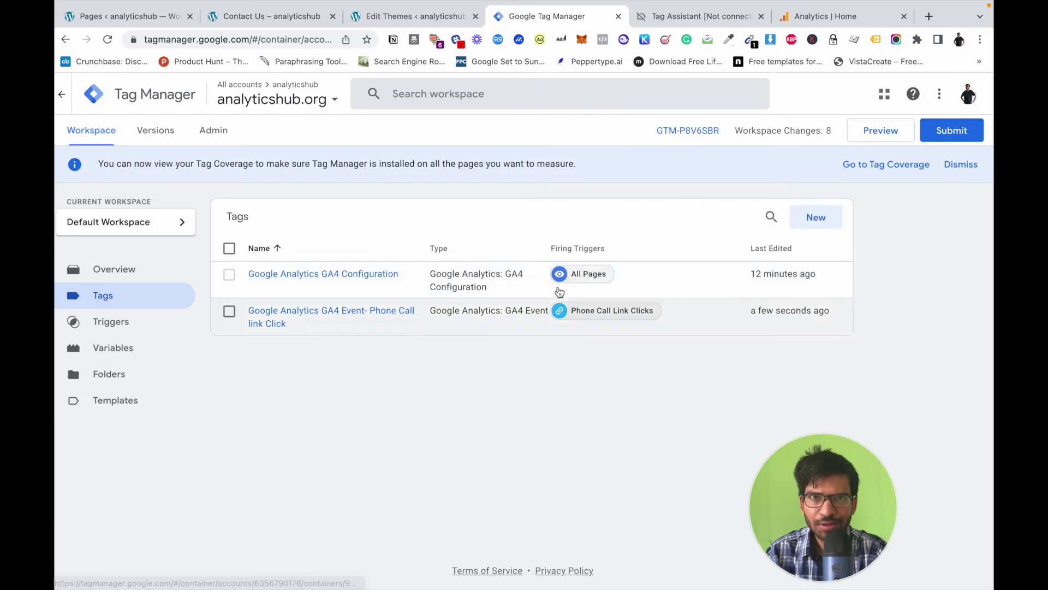
click(882, 132)
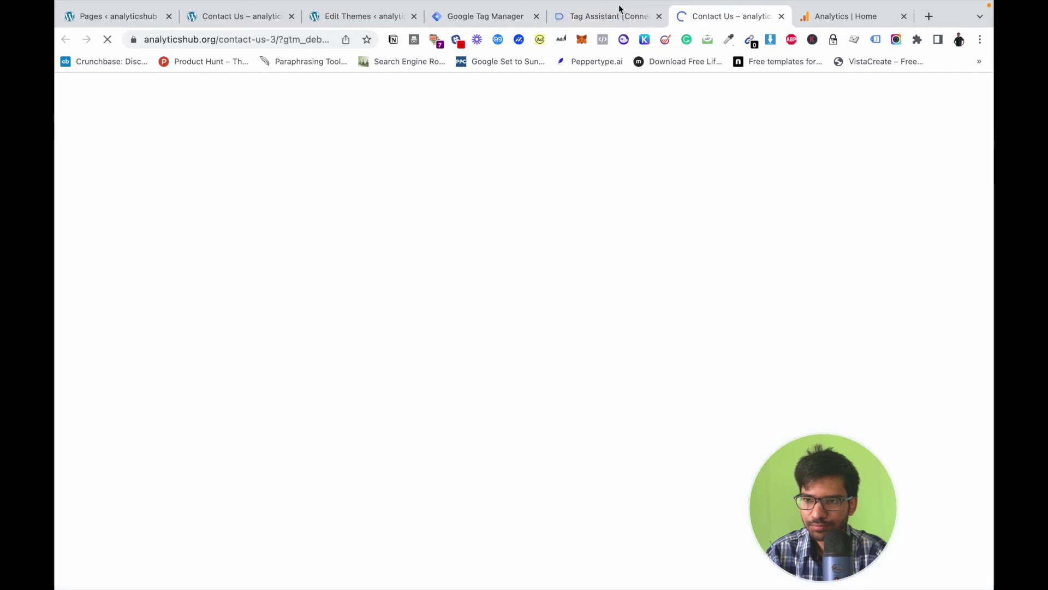
- Trigger the Call Us Now tel: link on the Contact Us page, then return to Tag Assistant
drag(699, 19, 699, 132)
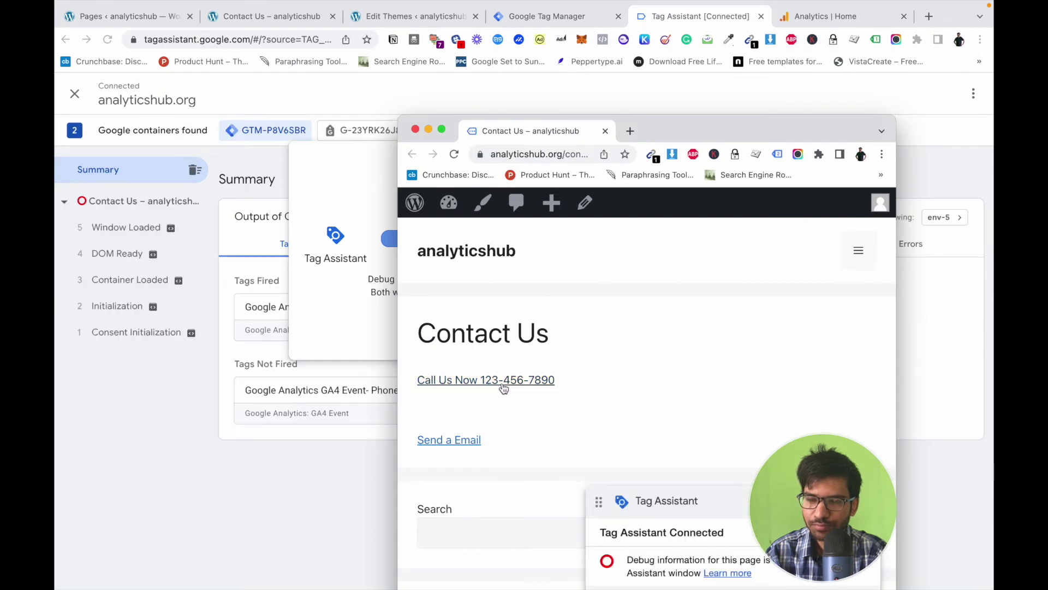
click(503, 386)
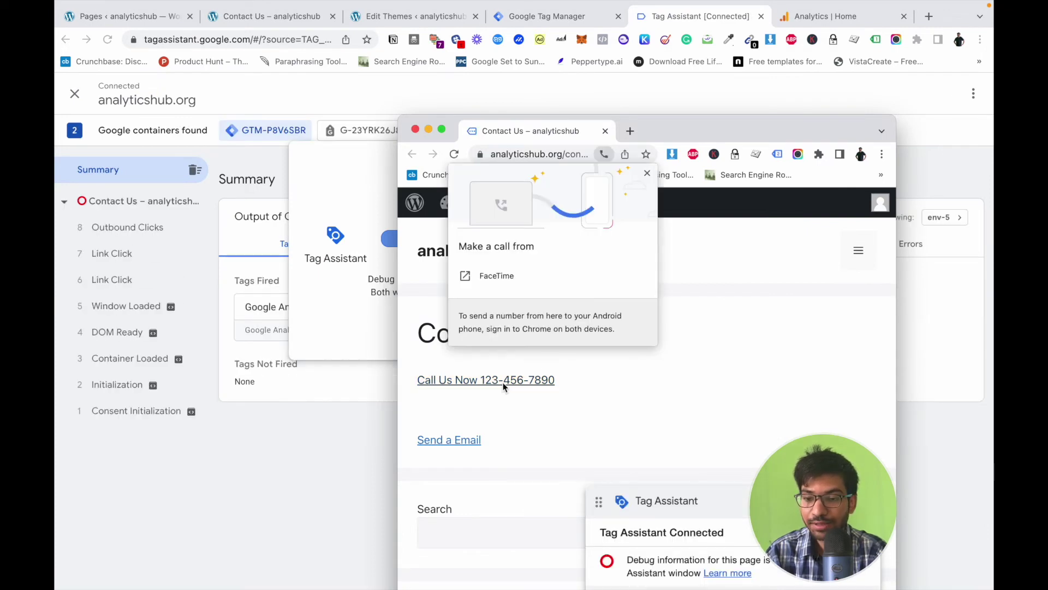
click(299, 373)
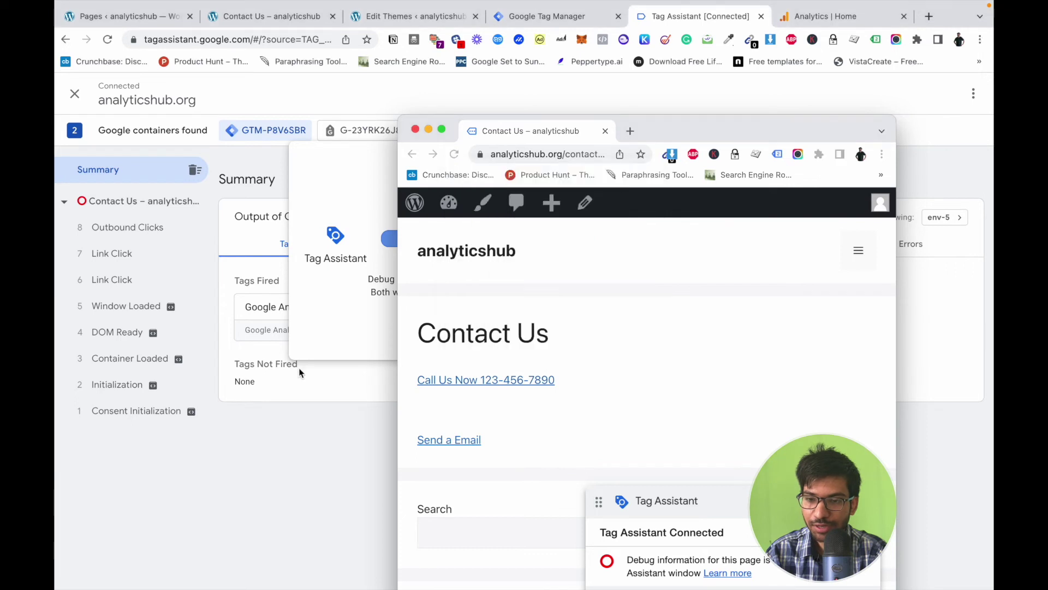
click(412, 135)
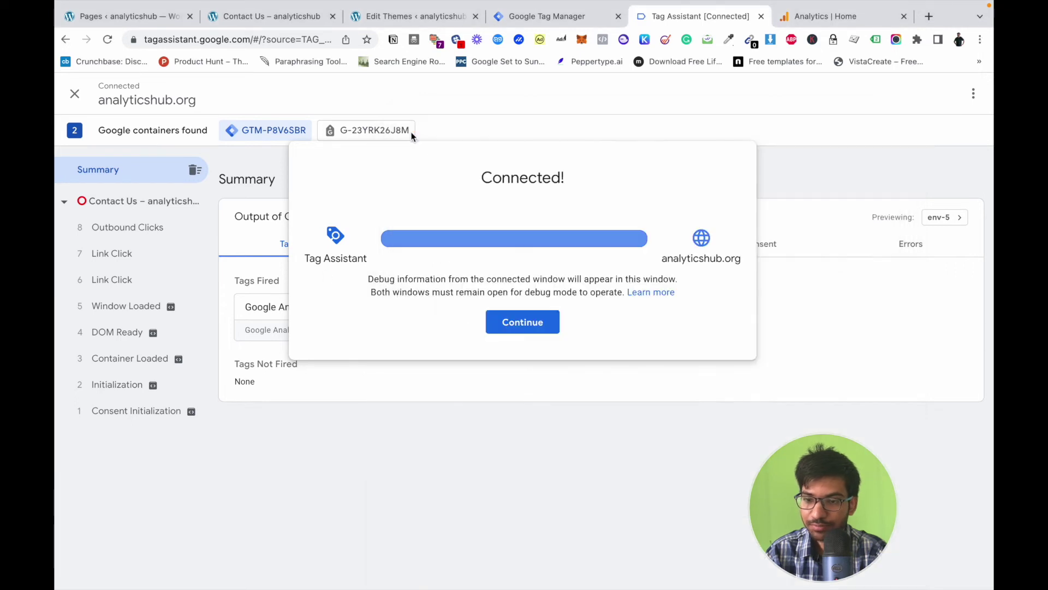
click(523, 322)
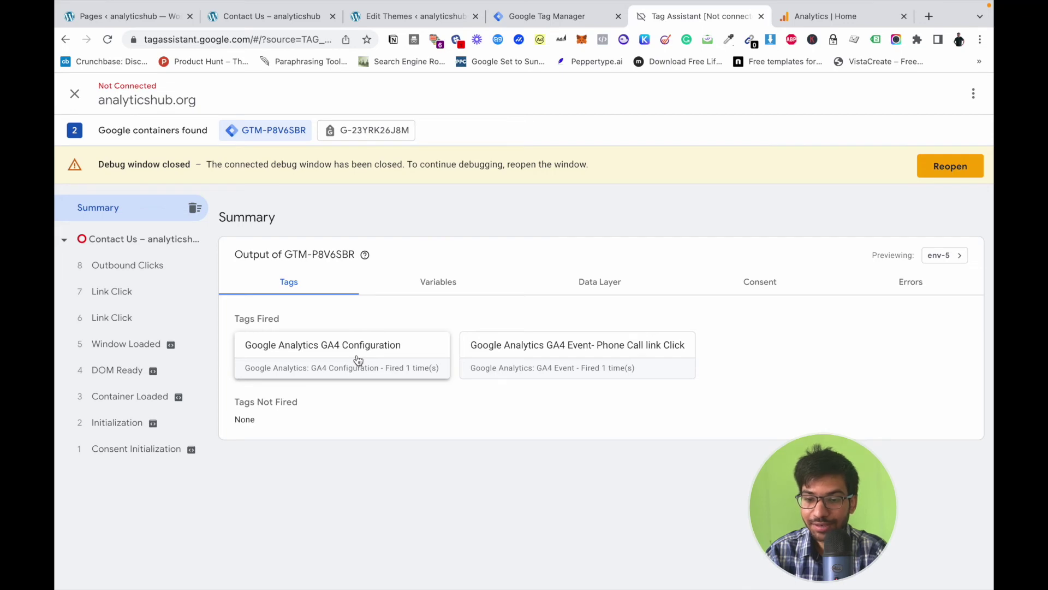
- Inspect the GA4 Configuration and Phone Call event tag details in the Tag Assistant summary
click(358, 360)
click(176, 499)
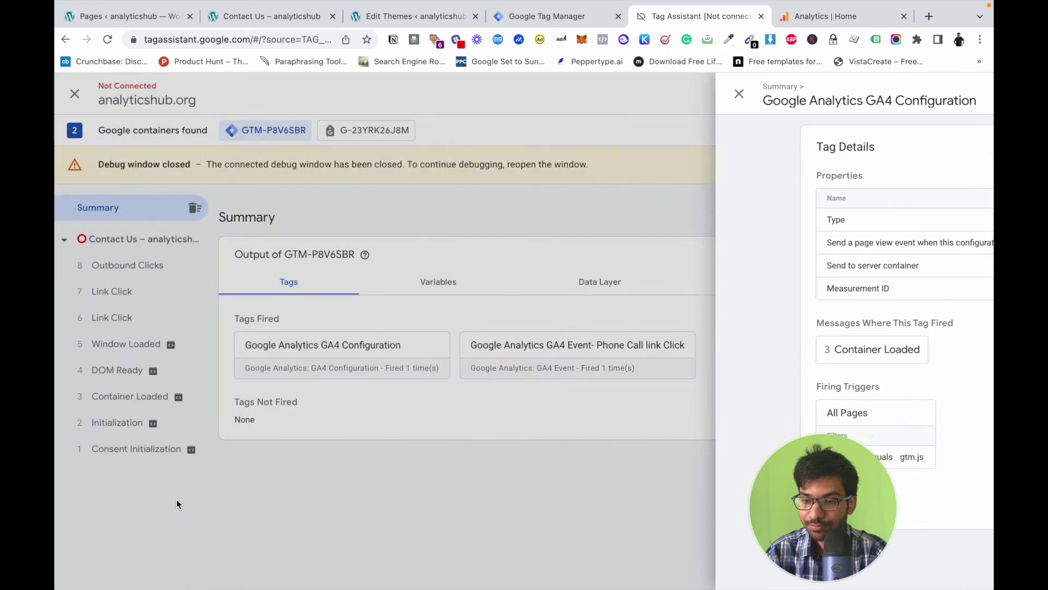
click(502, 354)
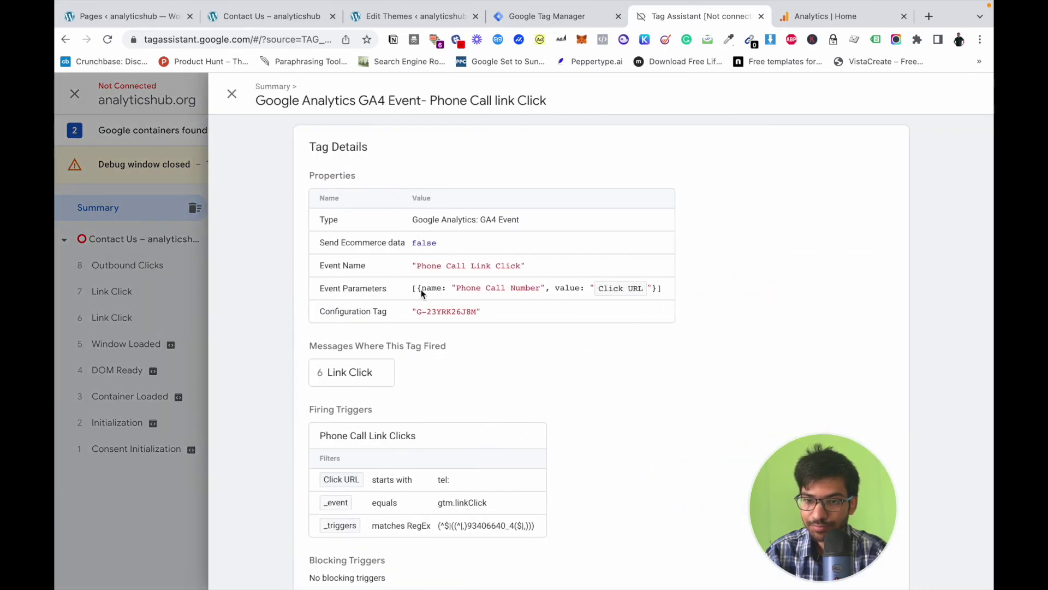
click(231, 93)
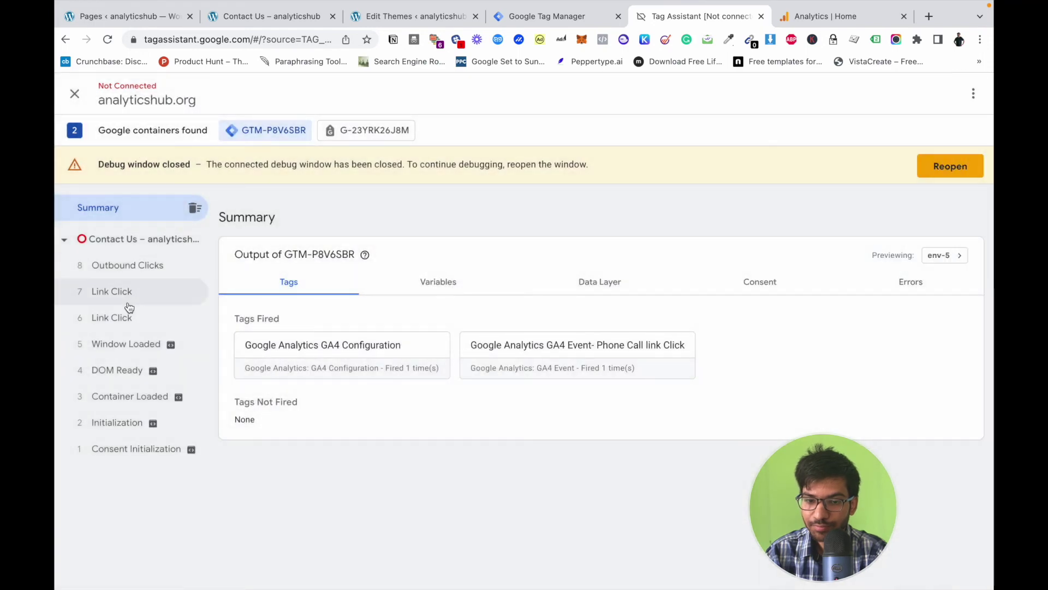
- Confirm the Phone Call tag fired with status Succeeded on Link Click 6
click(126, 299)
click(126, 311)
click(361, 429)
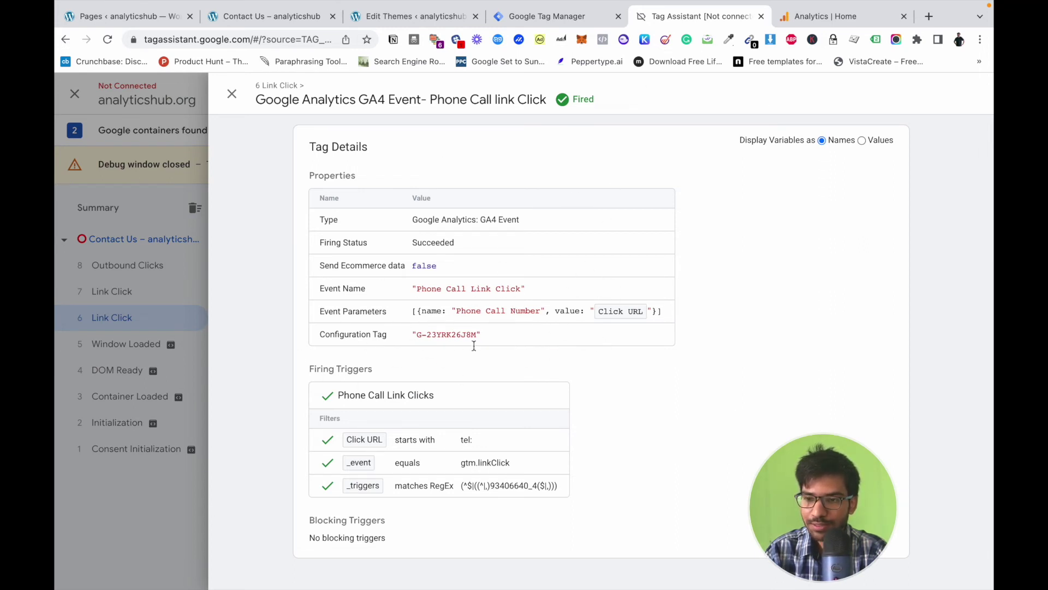
click(231, 94)
click(801, 20)
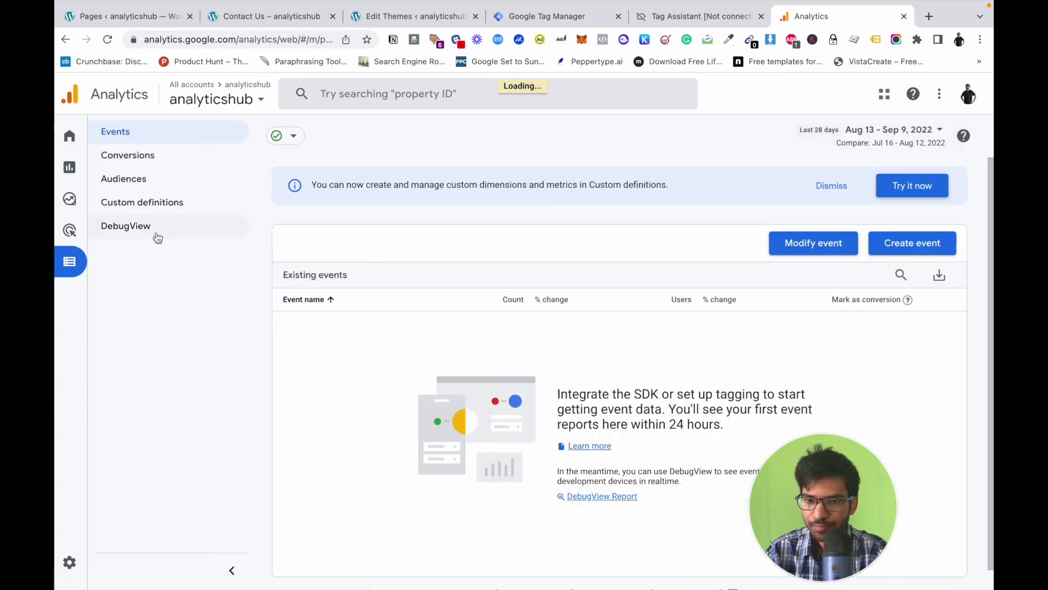
- In DebugView, expand the Phone Call Link Click event to reveal its Phone Call Number parameter
click(158, 236)
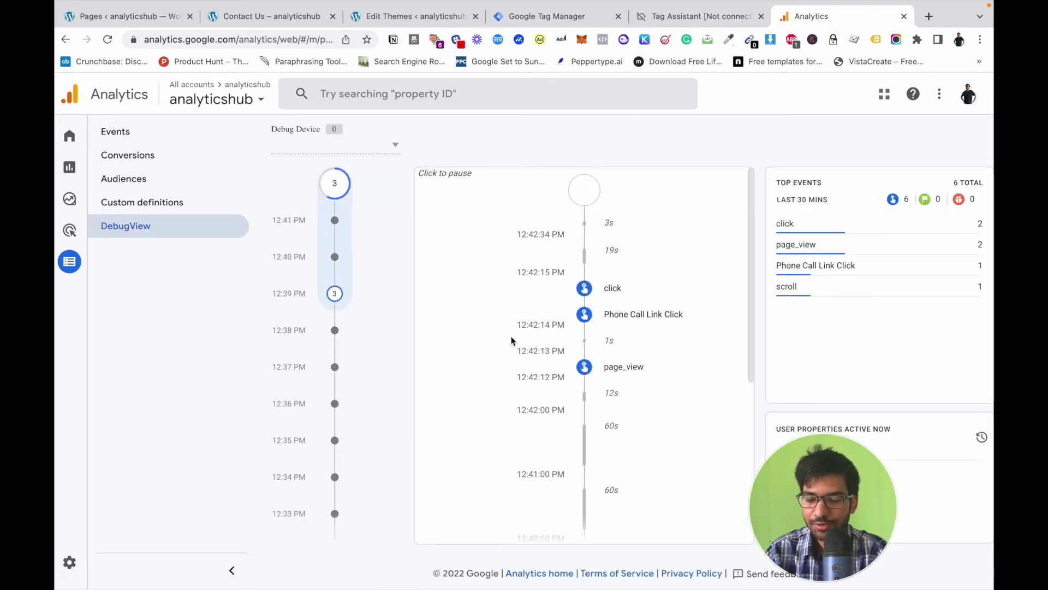
click(584, 315)
click(584, 316)
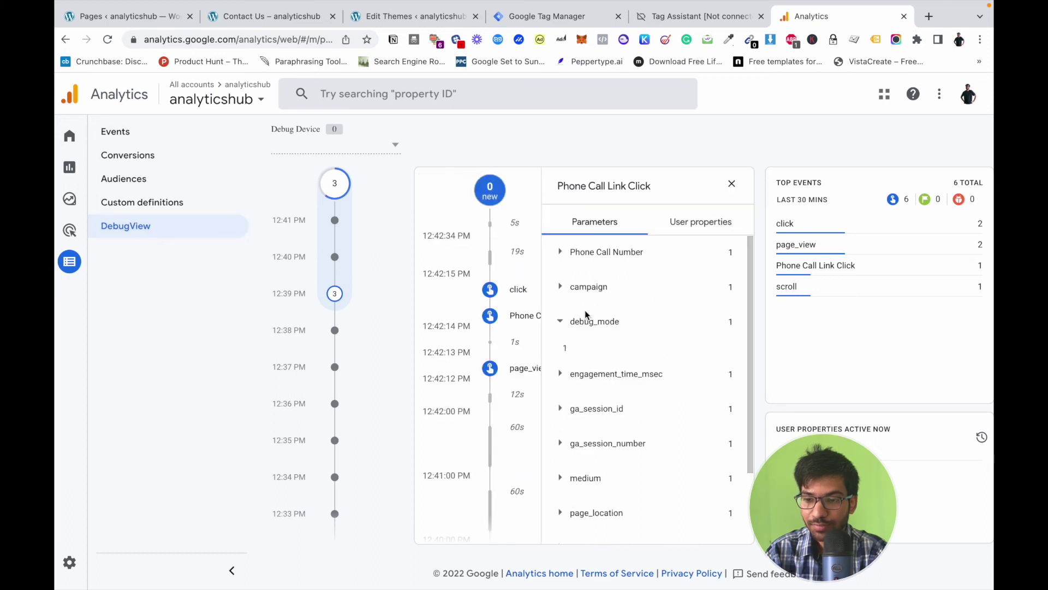
click(563, 254)
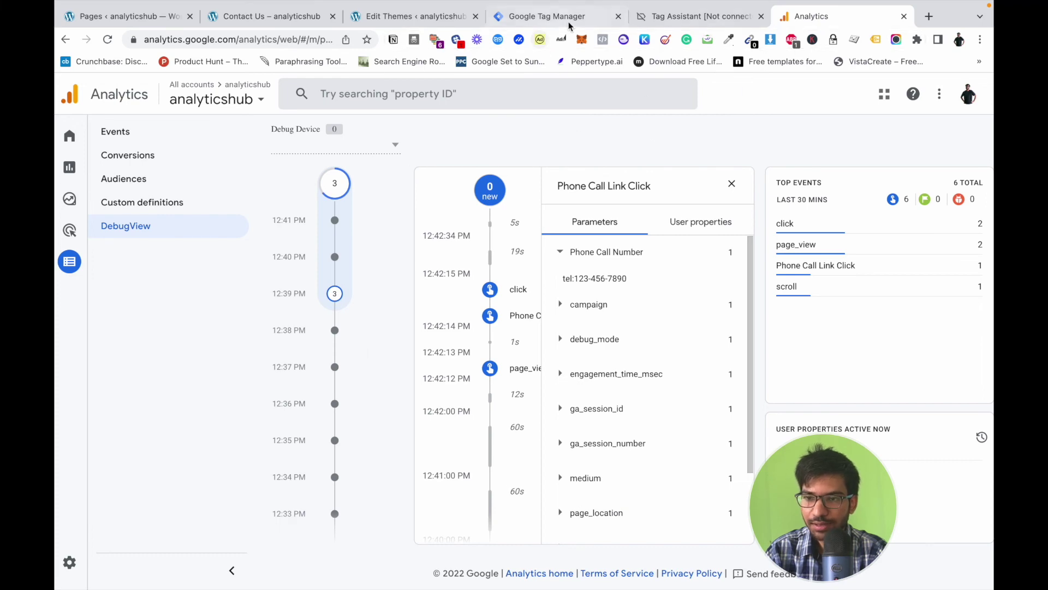
click(546, 17)
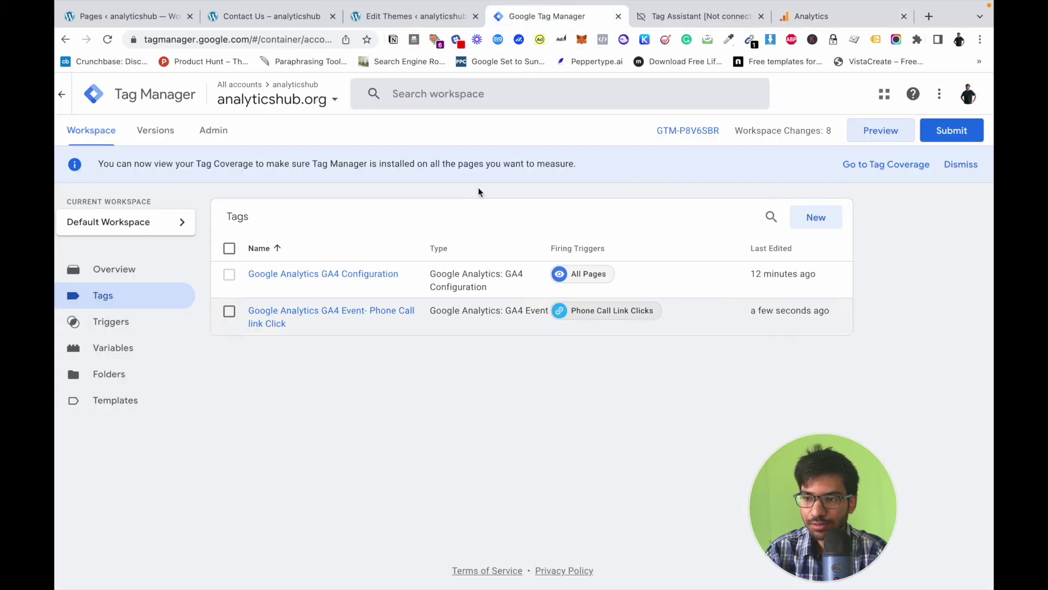
- Submit and publish the workspace as container Version 3 without a version description
click(940, 134)
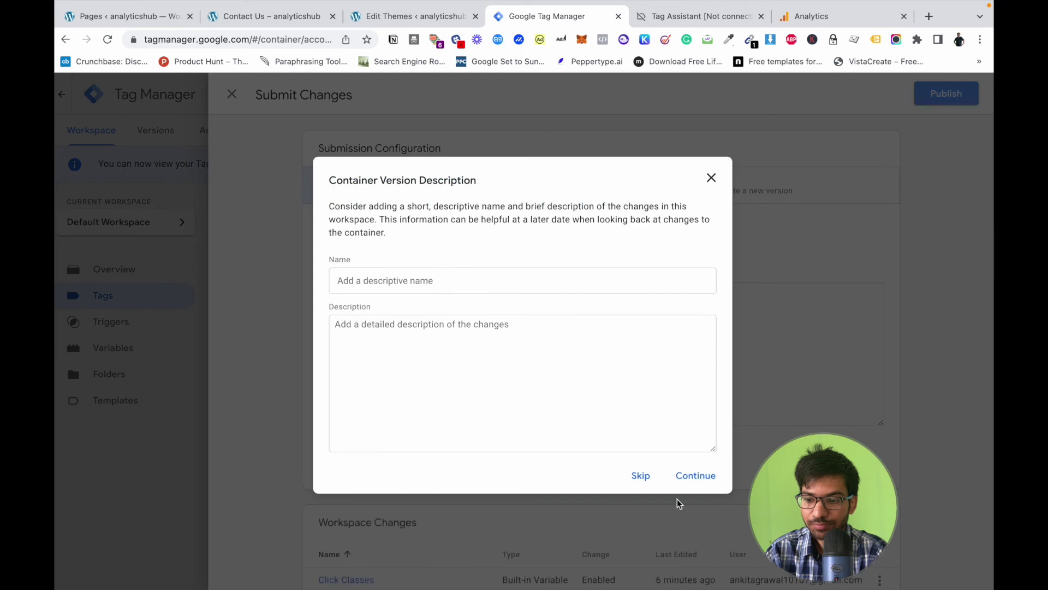
click(698, 480)
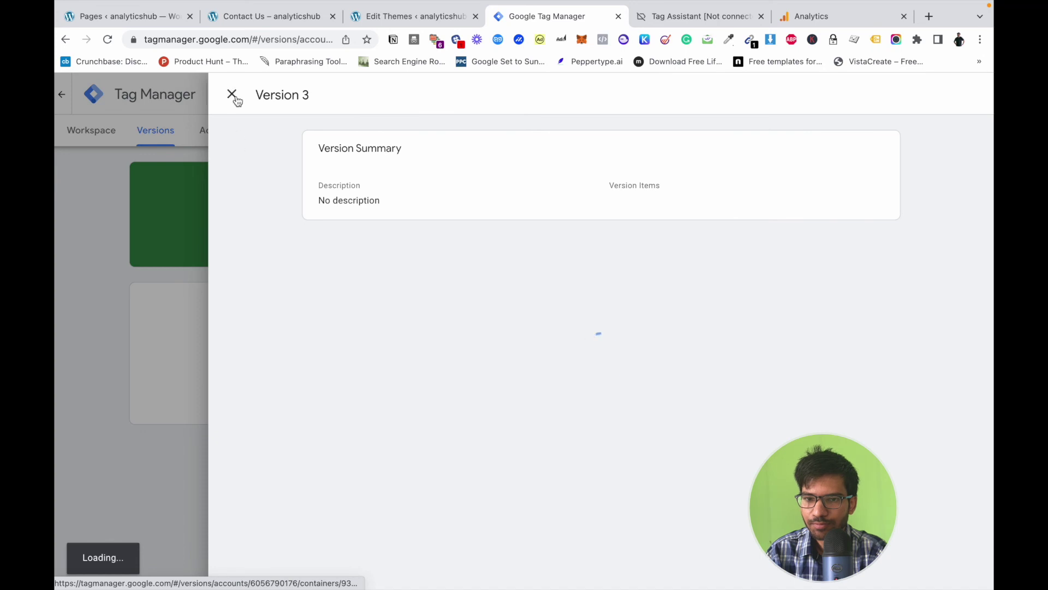
click(235, 98)
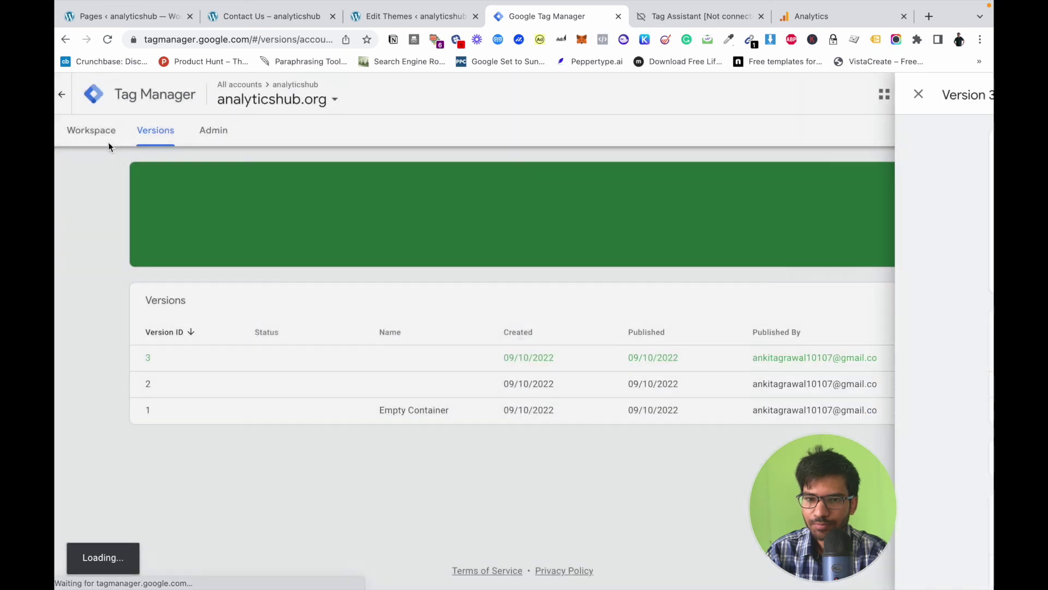
click(91, 130)
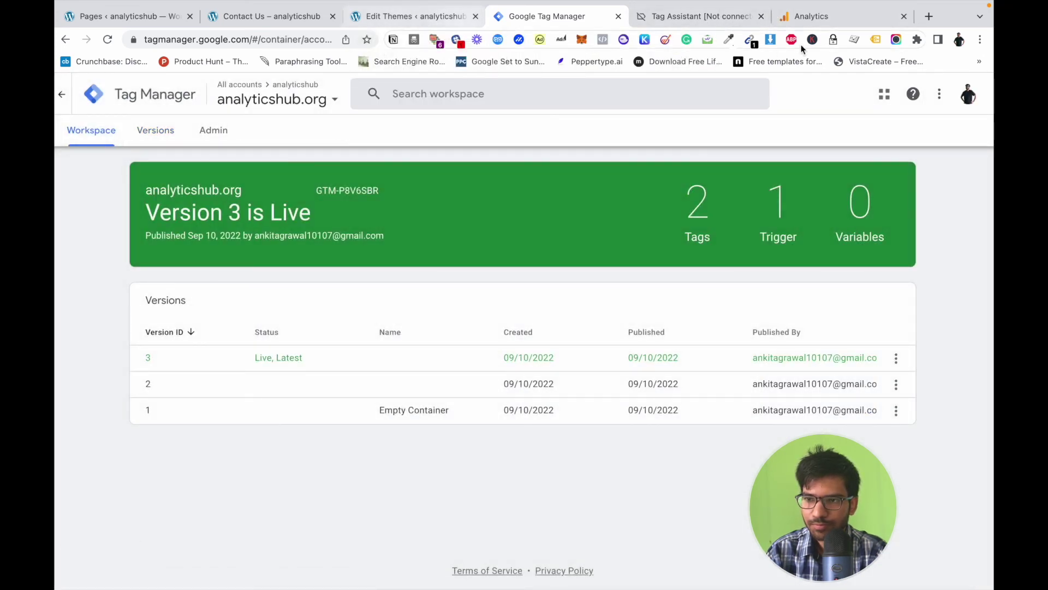
click(812, 17)
- Bring up the 'Contact Us – analyticshub' page showing the Call Us Now phone link
click(432, 16)
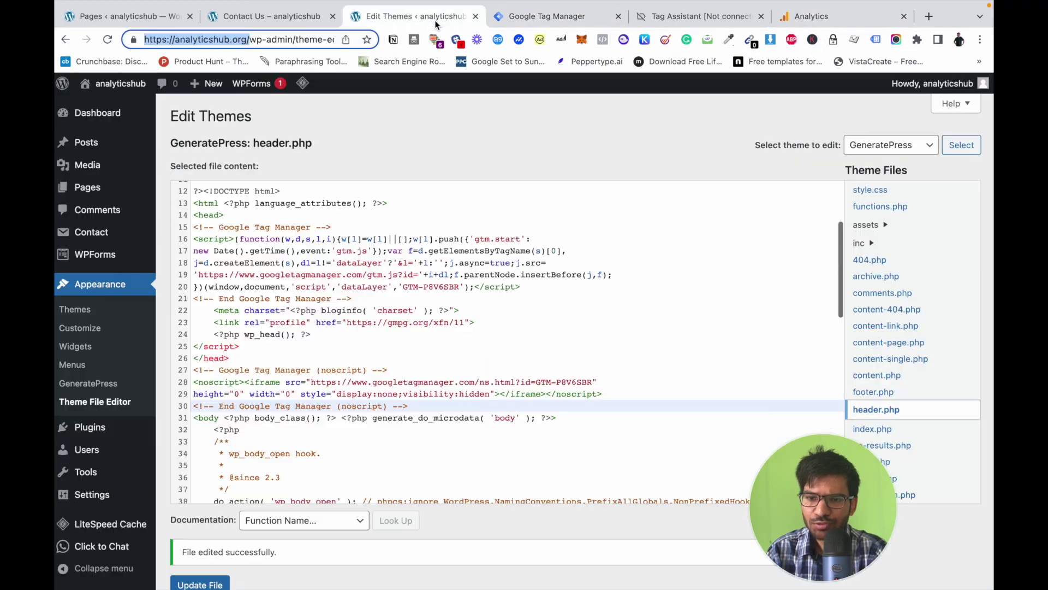
click(257, 17)
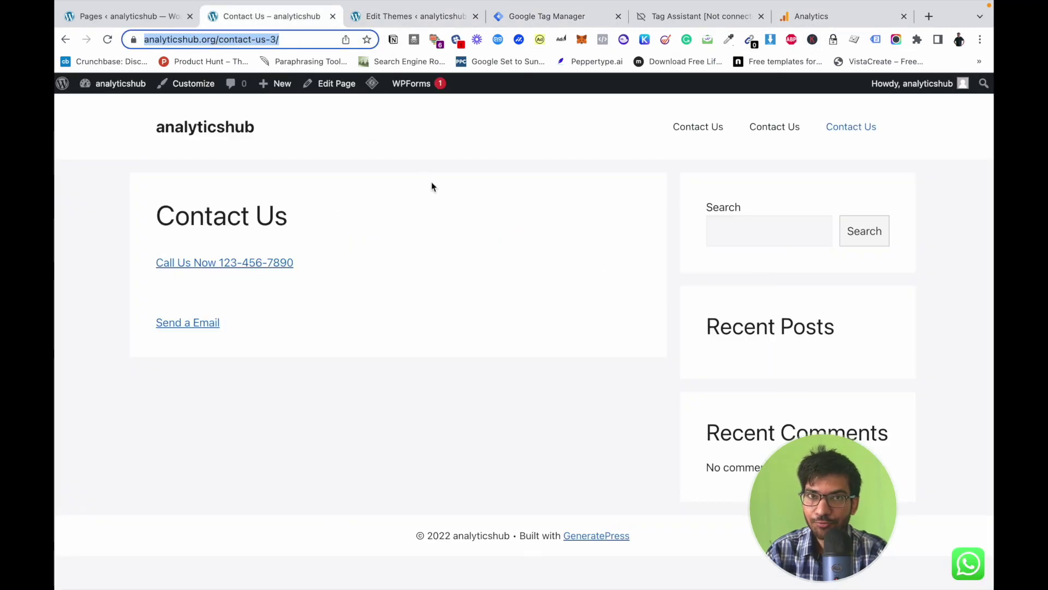